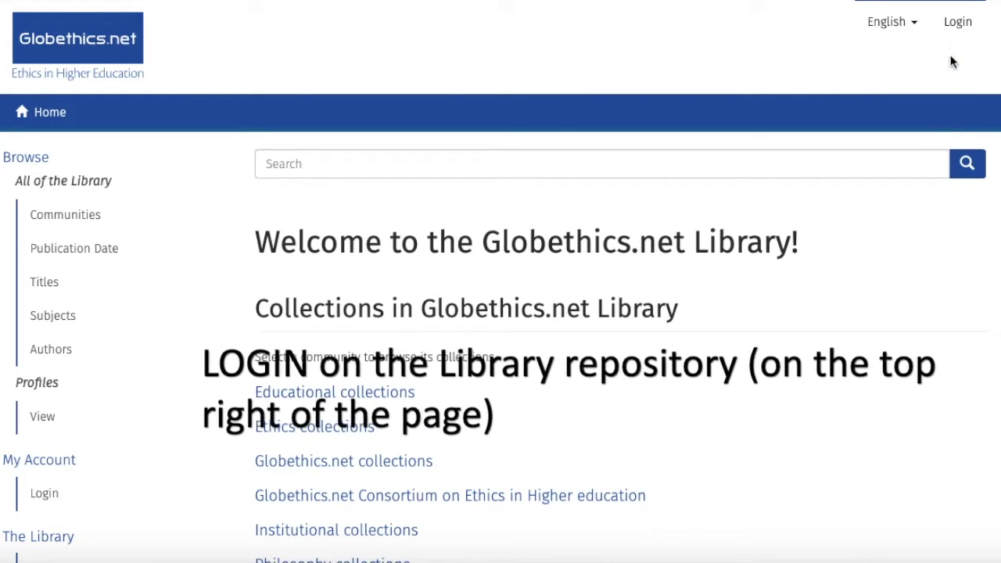
- Sign in to the library repository with the account credentials already filled in
{"action": "left_click", "coordinate": [958, 23]}
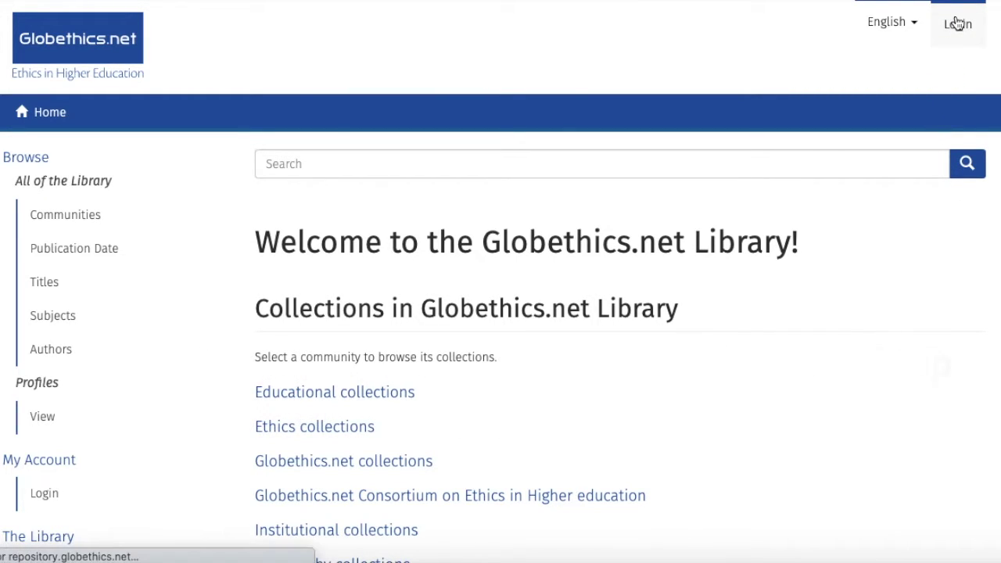
{"action": "key", "text": "Return"}
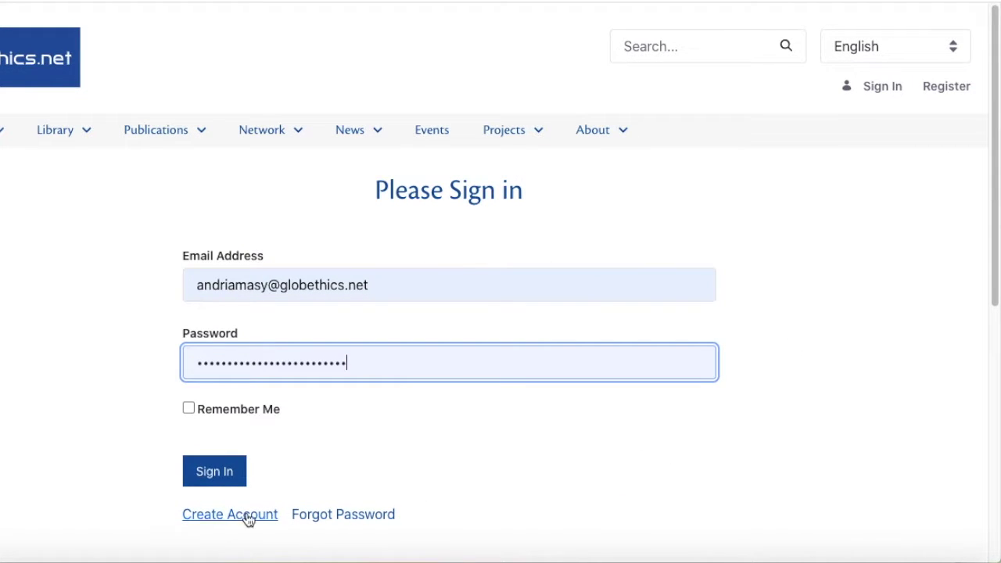
{"action": "left_click", "coordinate": [208, 477]}
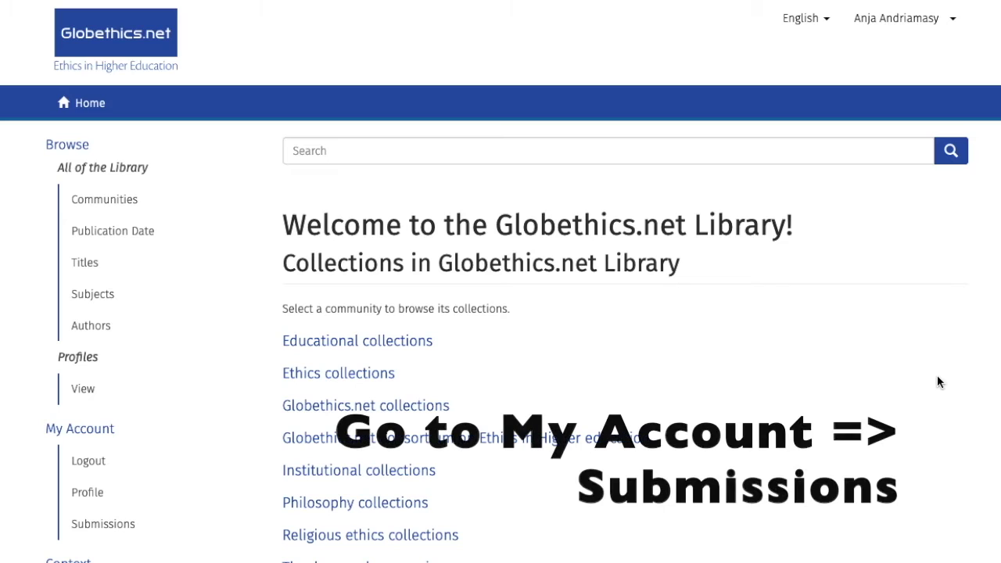
- Open the account's submissions page and start another submission
{"action": "scroll", "coordinate": [939, 382], "scroll_direction": "down", "scroll_amount": 5}
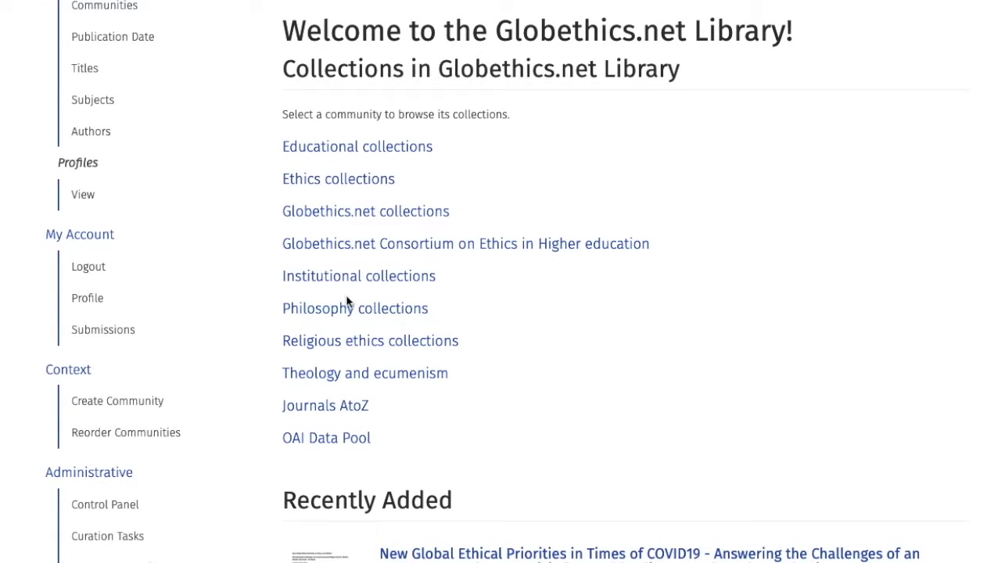
{"action": "left_click", "coordinate": [155, 335]}
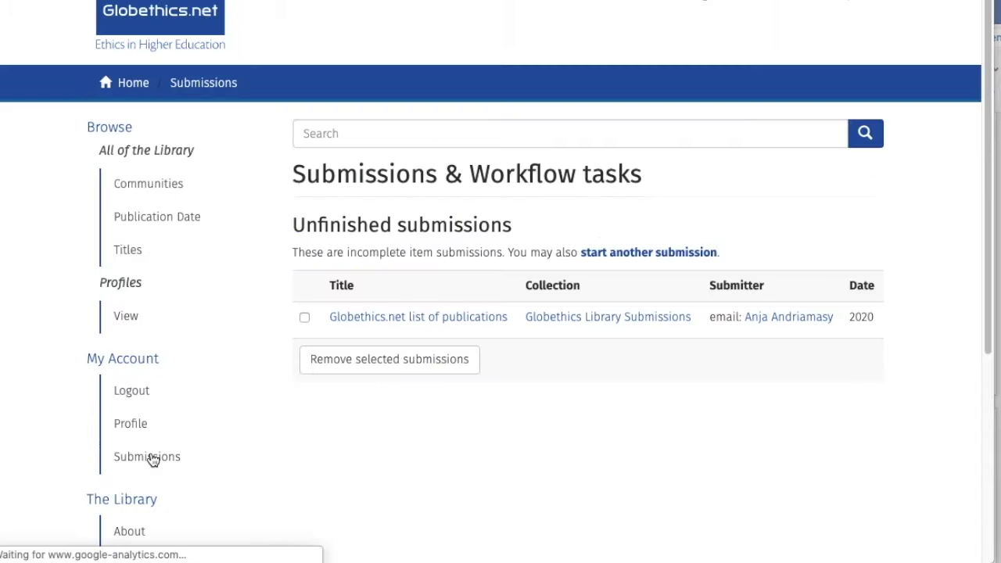
{"action": "left_click", "coordinate": [675, 253]}
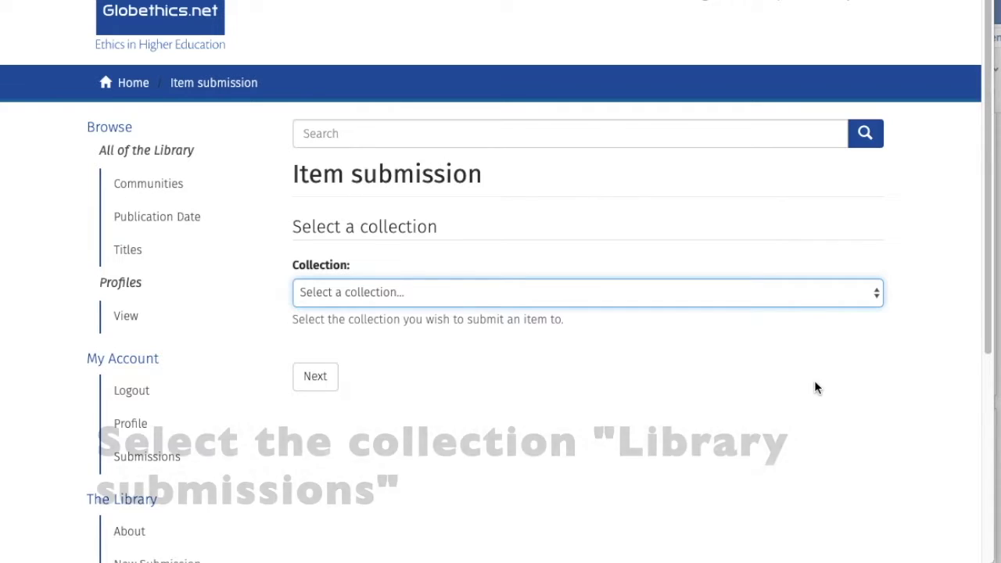
- Choose Globethics.net collections > Globethics Library Submissions as the item's collection and continue to the import stage
{"action": "left_click", "coordinate": [878, 302]}
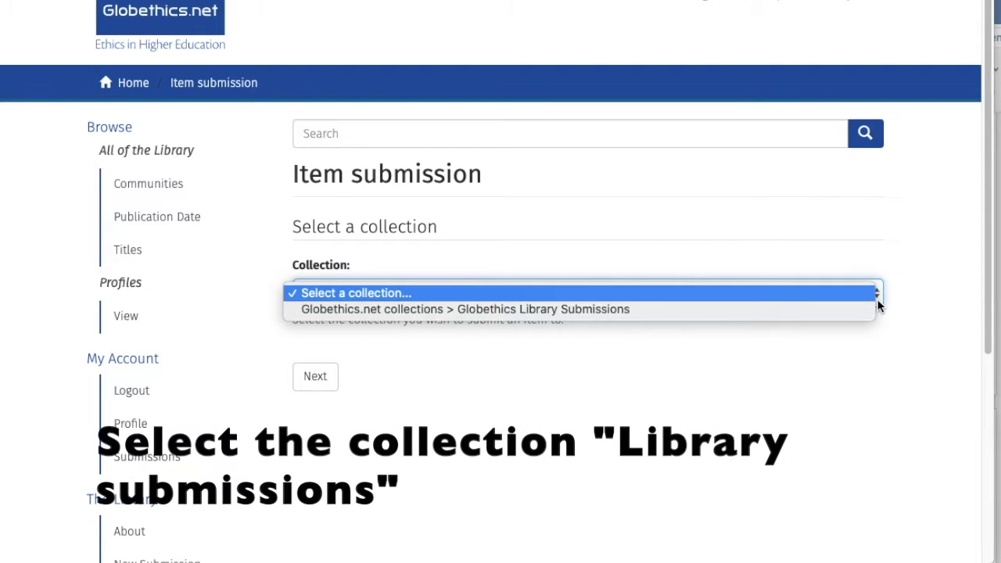
{"action": "left_click", "coordinate": [819, 311]}
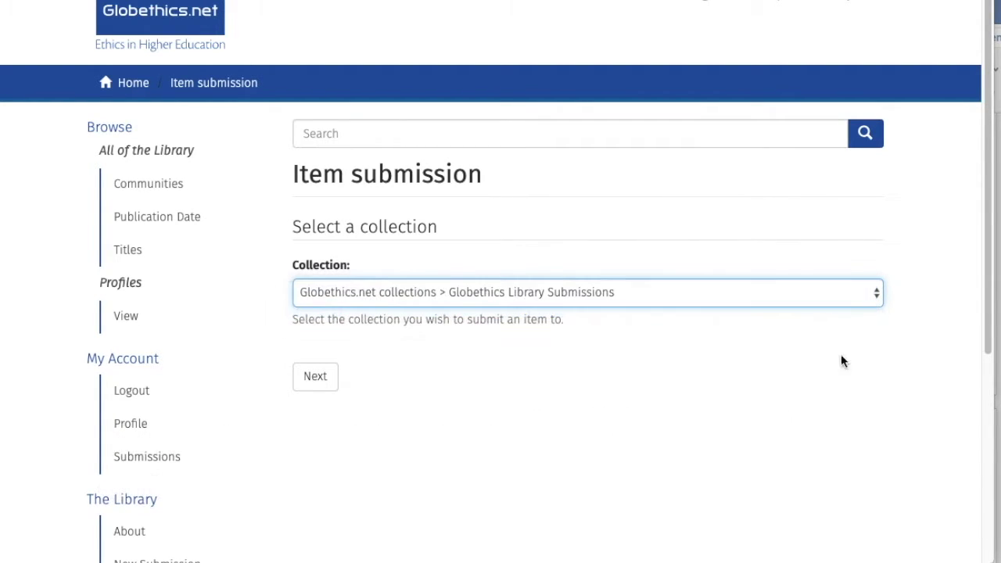
{"action": "left_click", "coordinate": [317, 378]}
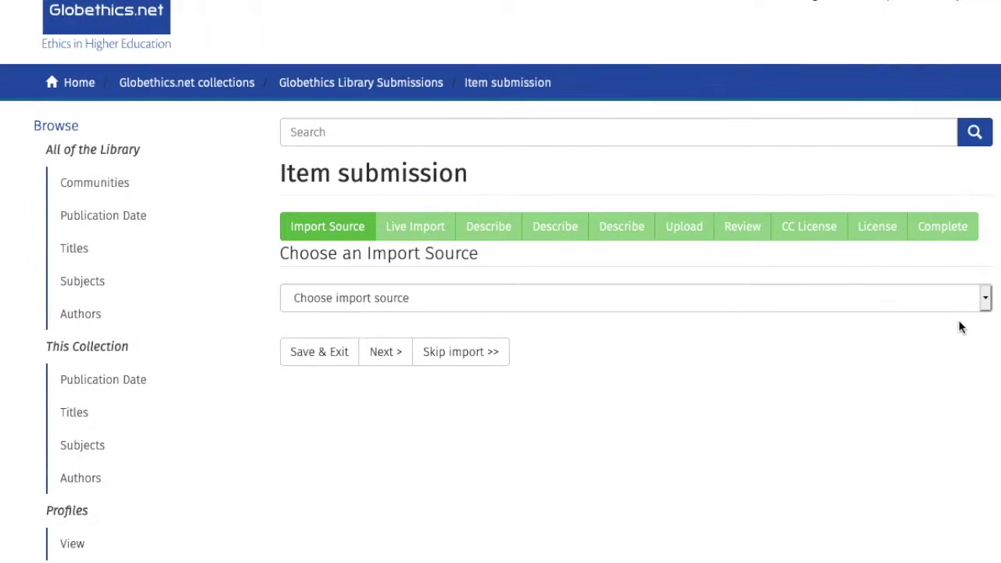
- Skip the import without choosing a source and set the item's document type to Preprint
{"action": "left_click", "coordinate": [983, 302]}
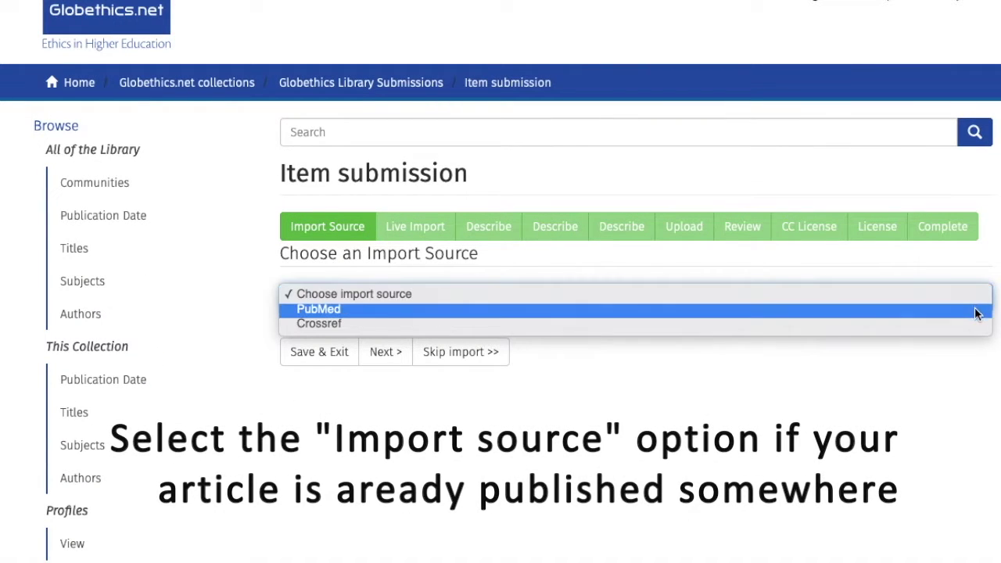
{"action": "left_click", "coordinate": [934, 394]}
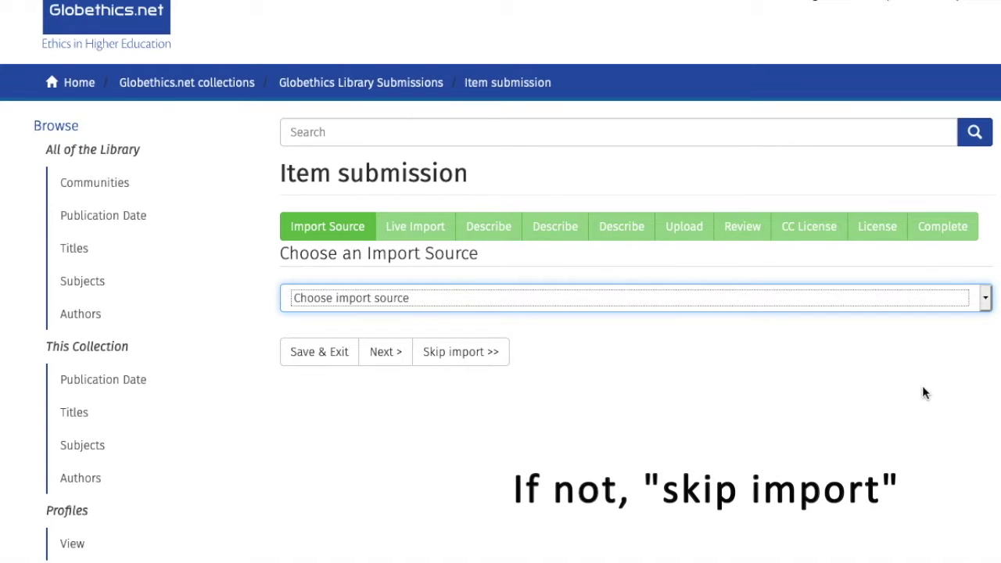
{"action": "left_click", "coordinate": [496, 356]}
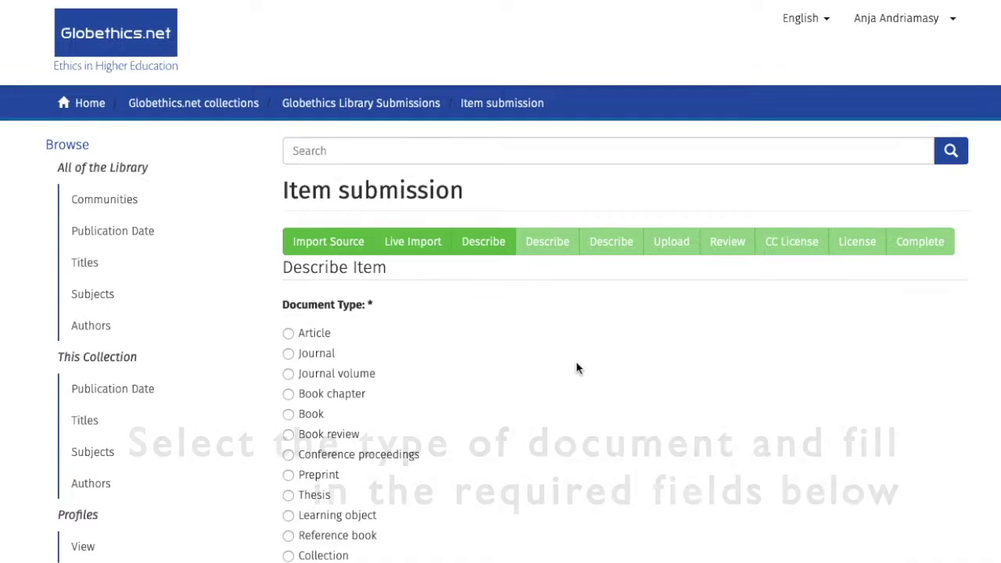
{"action": "scroll", "coordinate": [576, 368], "scroll_direction": "down", "scroll_amount": 5}
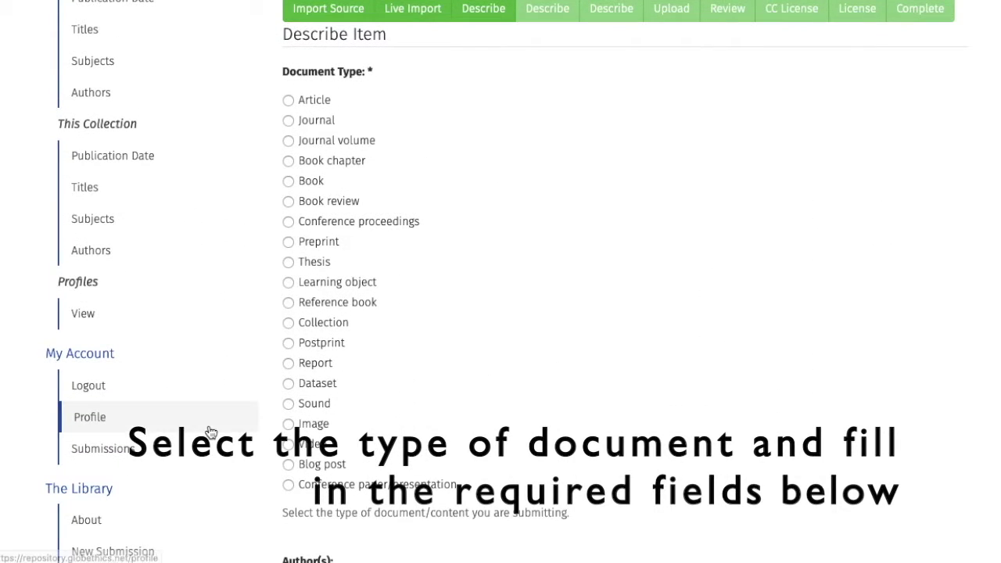
{"action": "left_click", "coordinate": [288, 242]}
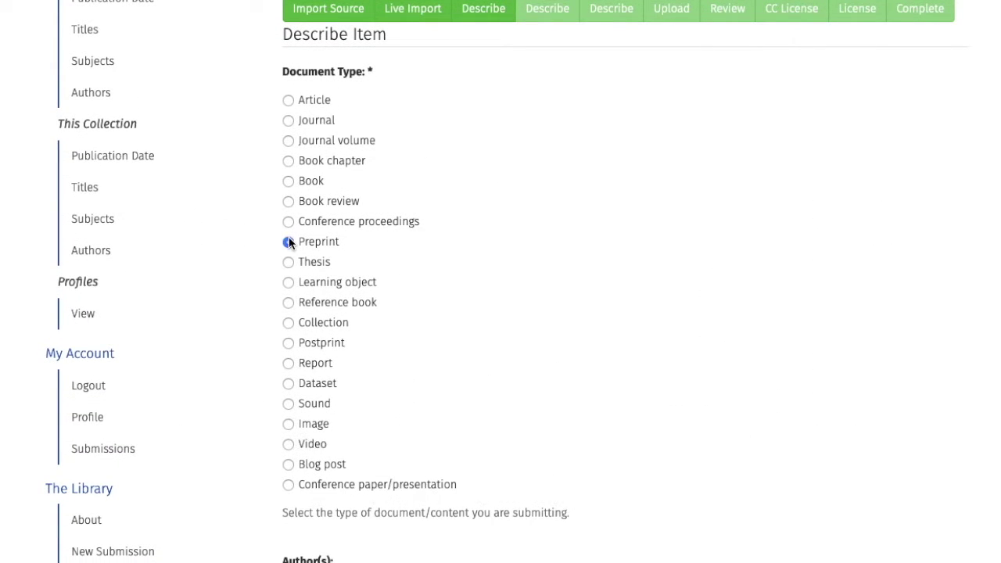
- Enter the author's last and first name, look them up in the database, and add the matching existing record as the author
{"action": "scroll", "coordinate": [643, 304], "scroll_direction": "down", "scroll_amount": 9}
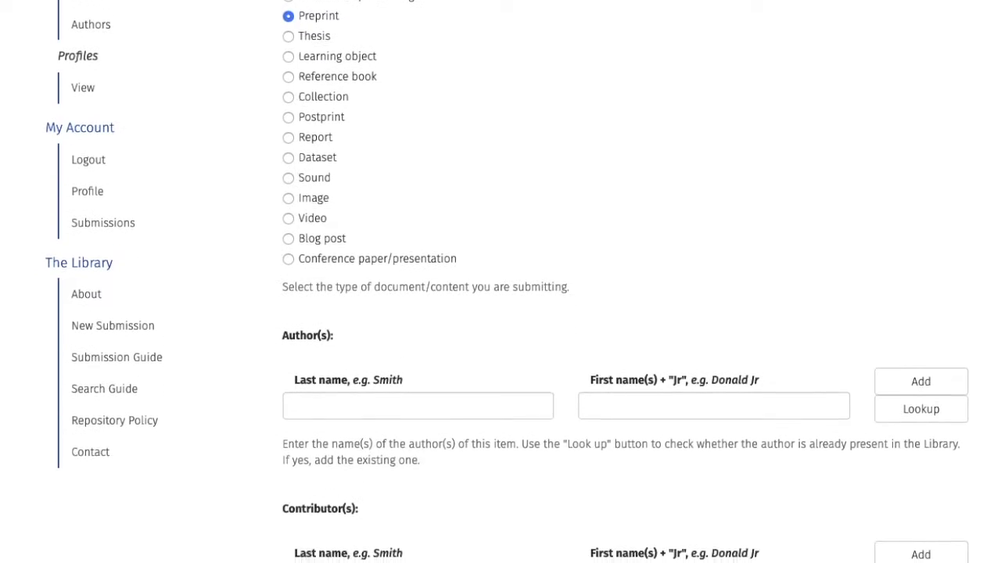
{"action": "left_click", "coordinate": [371, 287]}
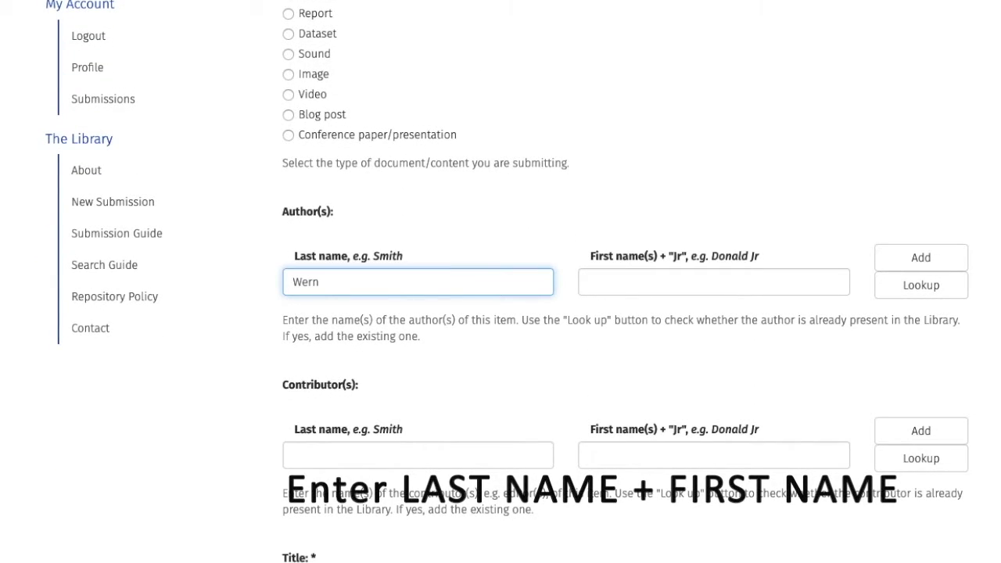
{"action": "left_click", "coordinate": [620, 284]}
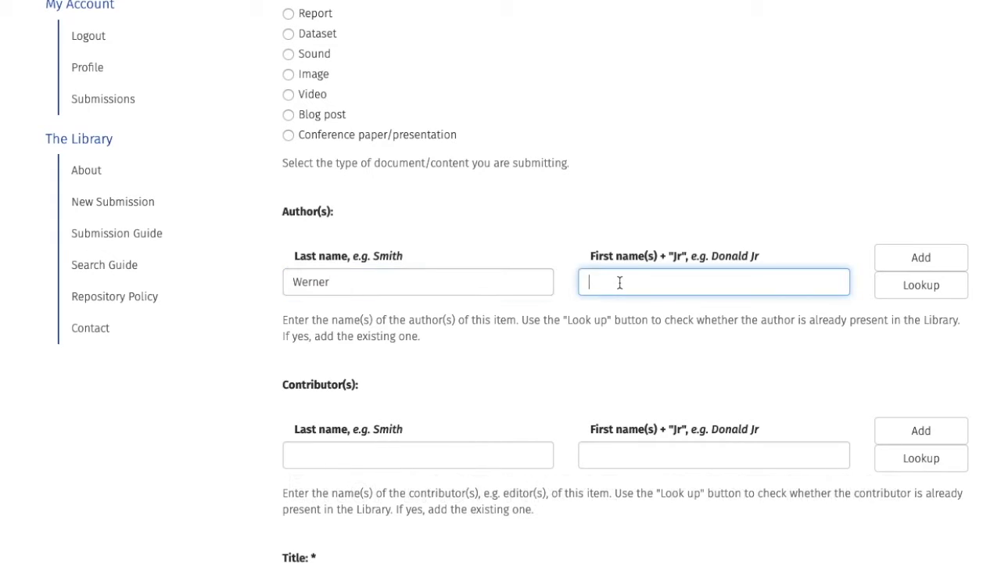
{"action": "type", "text": "Dietrich"}
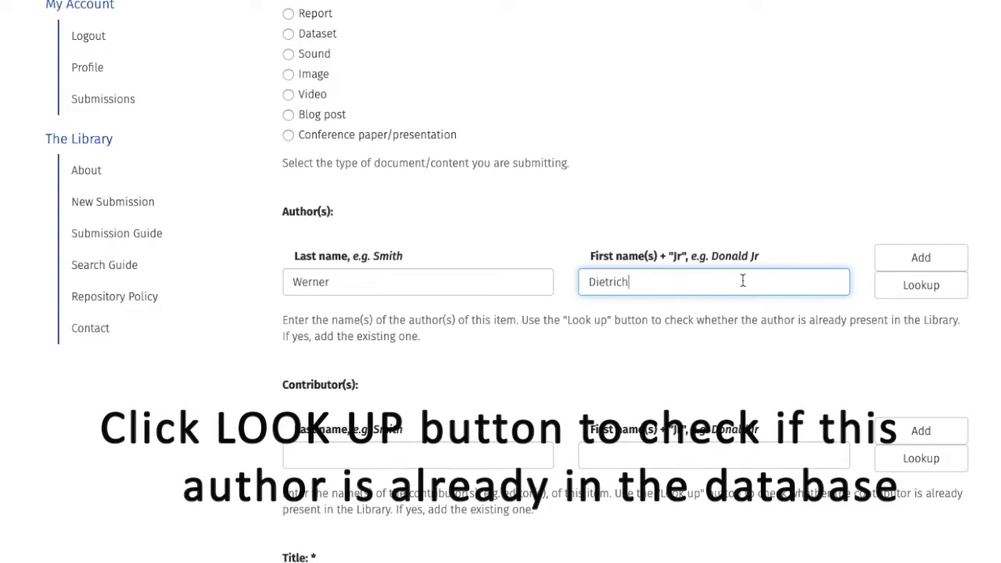
{"action": "left_click", "coordinate": [903, 288]}
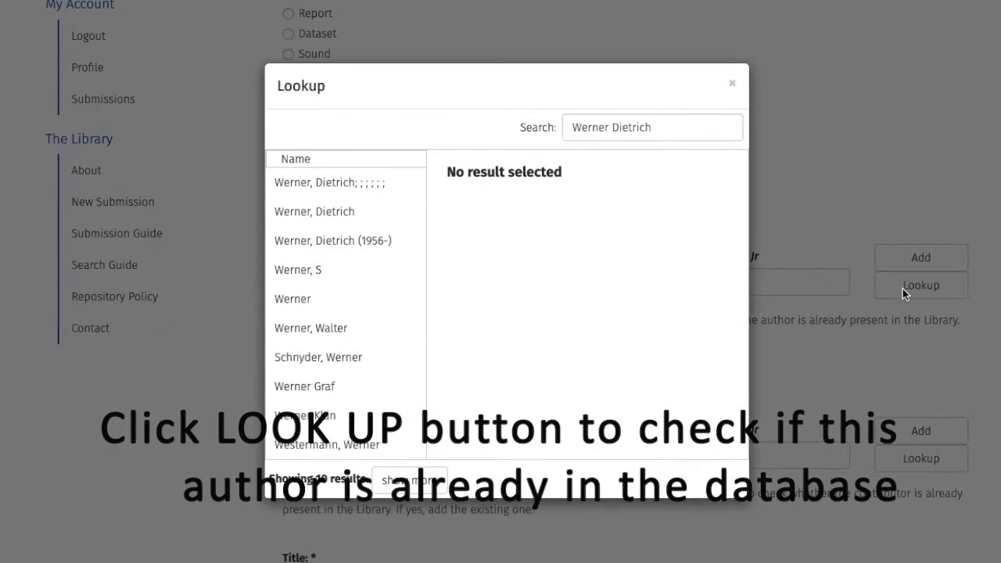
{"action": "left_click", "coordinate": [377, 222]}
{"action": "left_click", "coordinate": [688, 301]}
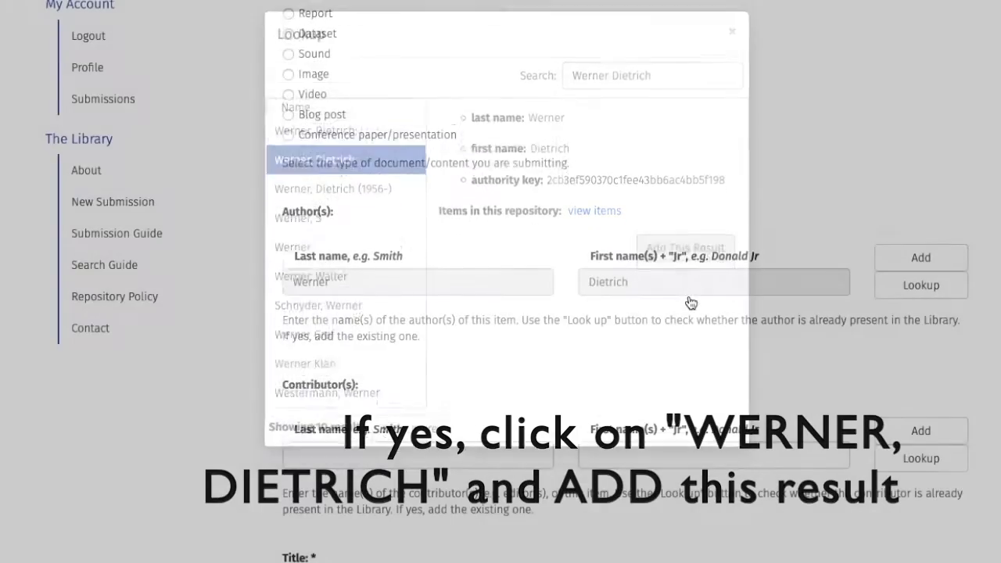
{"action": "left_click", "coordinate": [926, 260]}
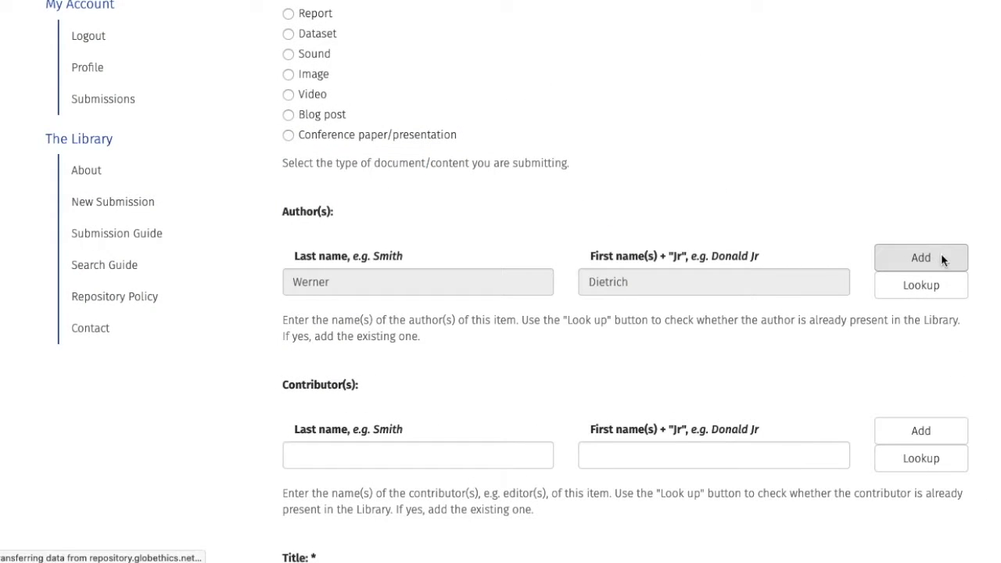
- Copy the full title, "New Global Ethical Priorities in Times of COVID19" plus its subtitle, from the article document into the Title field
{"action": "scroll", "coordinate": [994, 379], "scroll_direction": "down", "scroll_amount": 4}
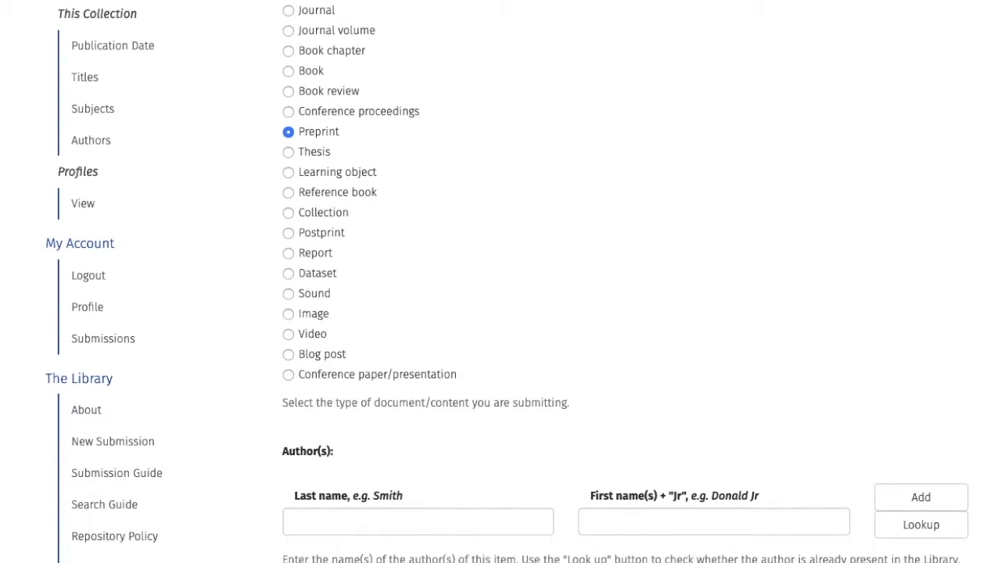
{"action": "scroll", "coordinate": [507, 284], "scroll_direction": "down", "scroll_amount": 4}
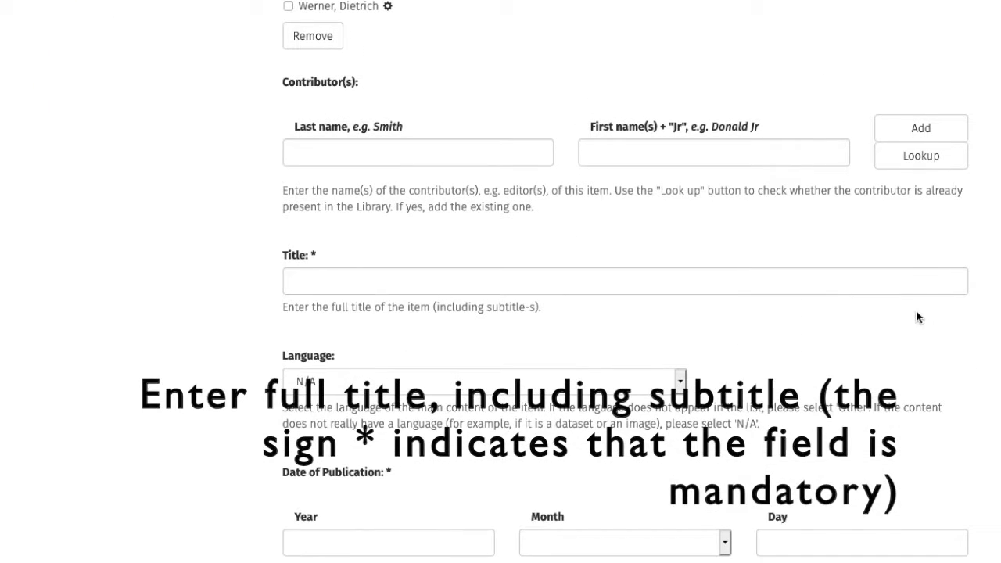
{"action": "left_click", "coordinate": [911, 288]}
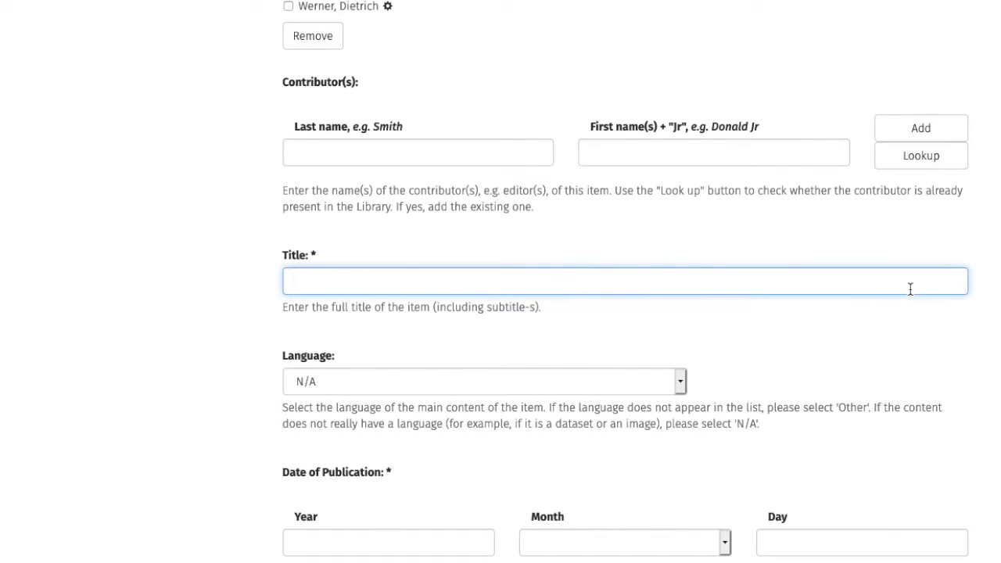
{"action": "key", "text": "super+Tab"}
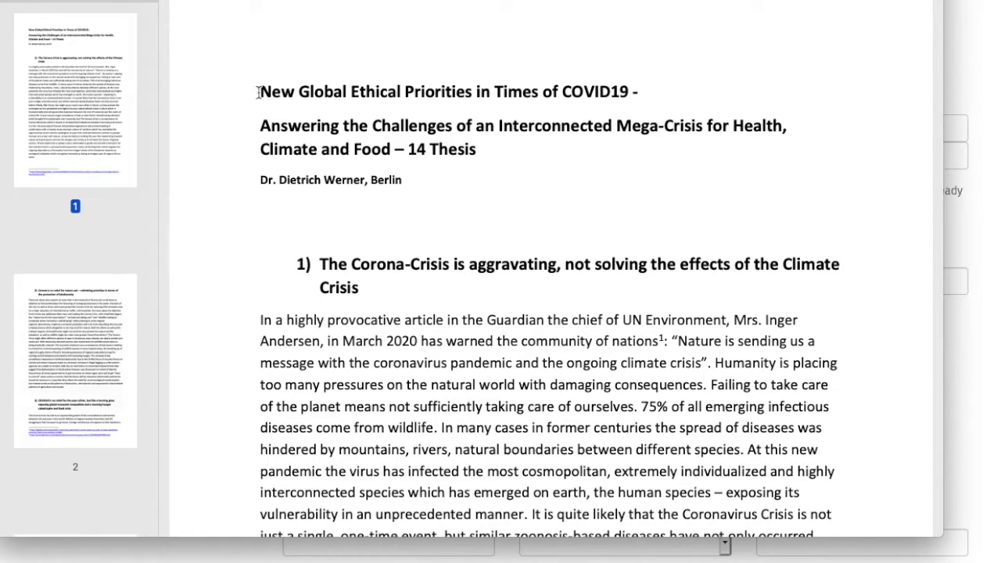
{"action": "left_click_drag", "start_coordinate": [259, 91], "coordinate": [488, 144]}
{"action": "key", "text": "ctrl+c"}
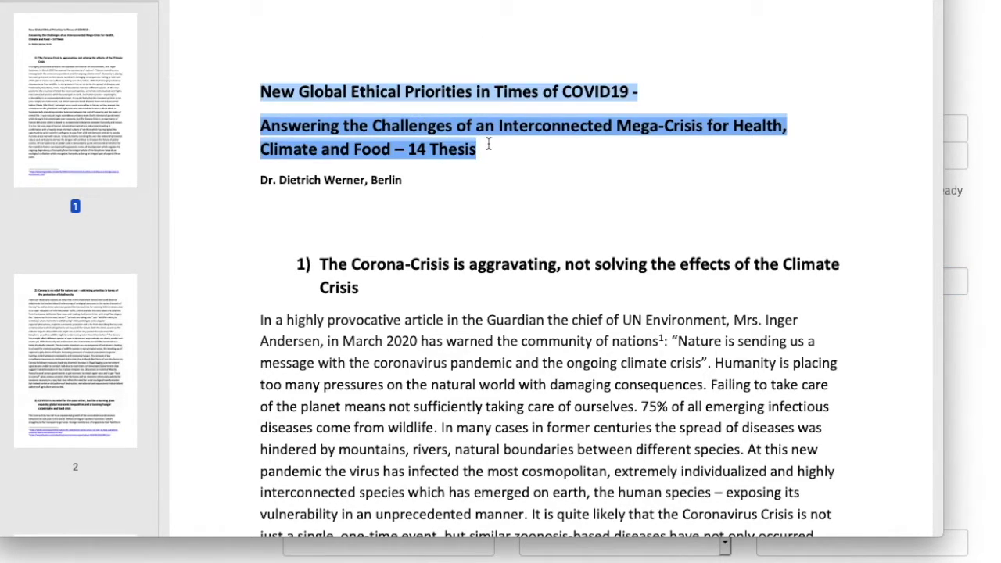
{"action": "key", "text": "super+Tab"}
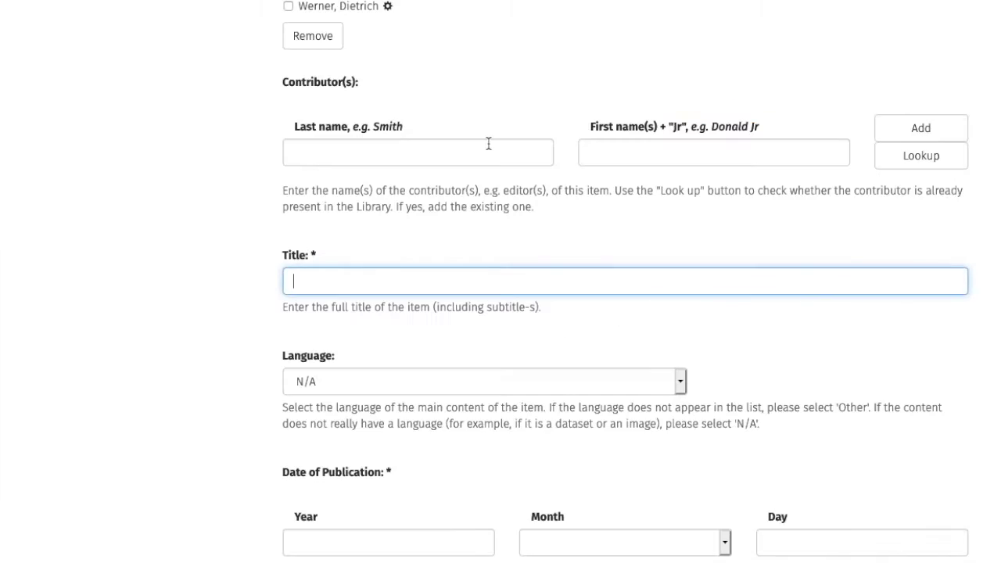
{"action": "key", "text": "ctrl+v"}
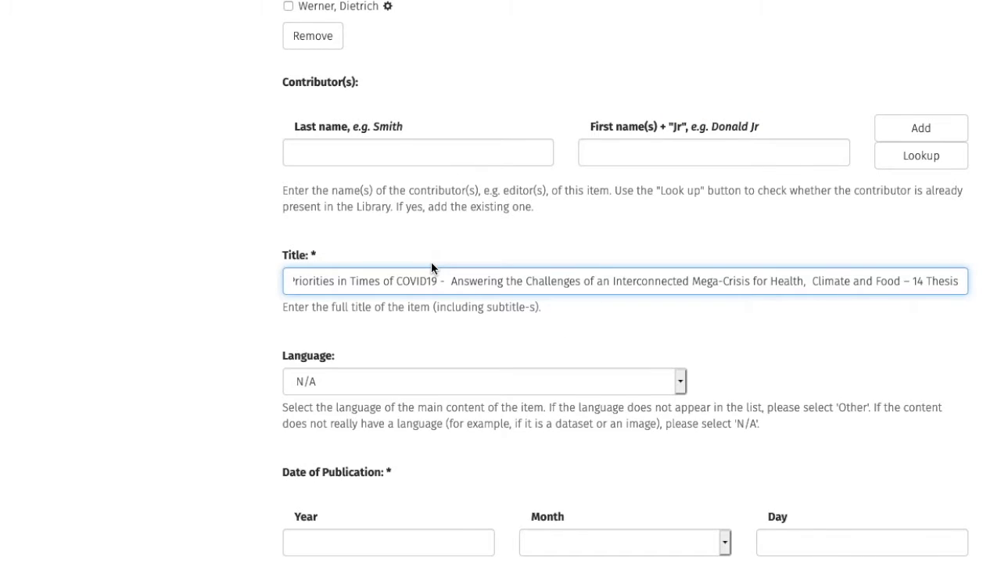
{"action": "left_click", "coordinate": [594, 343]}
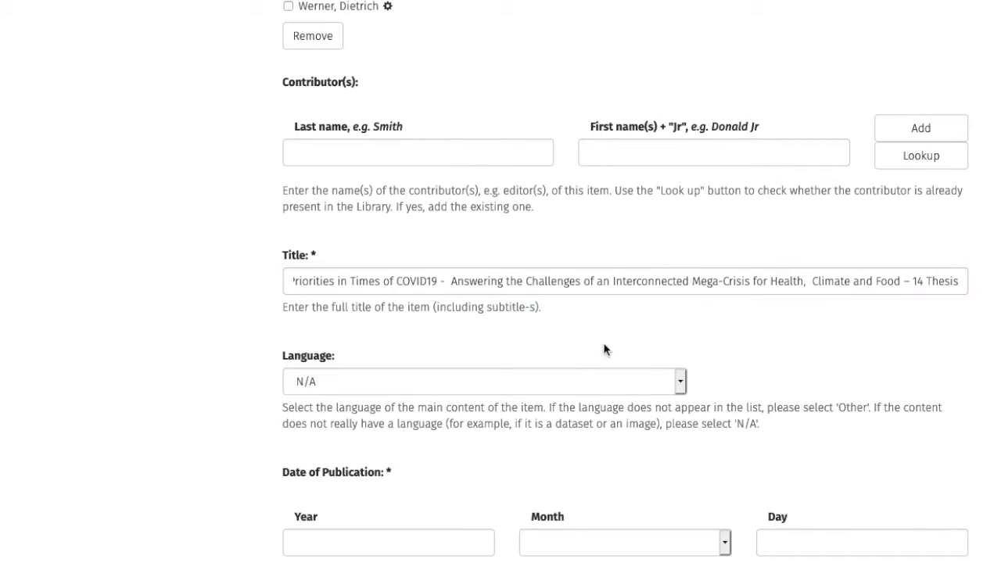
- Set the language of the item's main content to English
{"action": "left_click", "coordinate": [679, 383]}
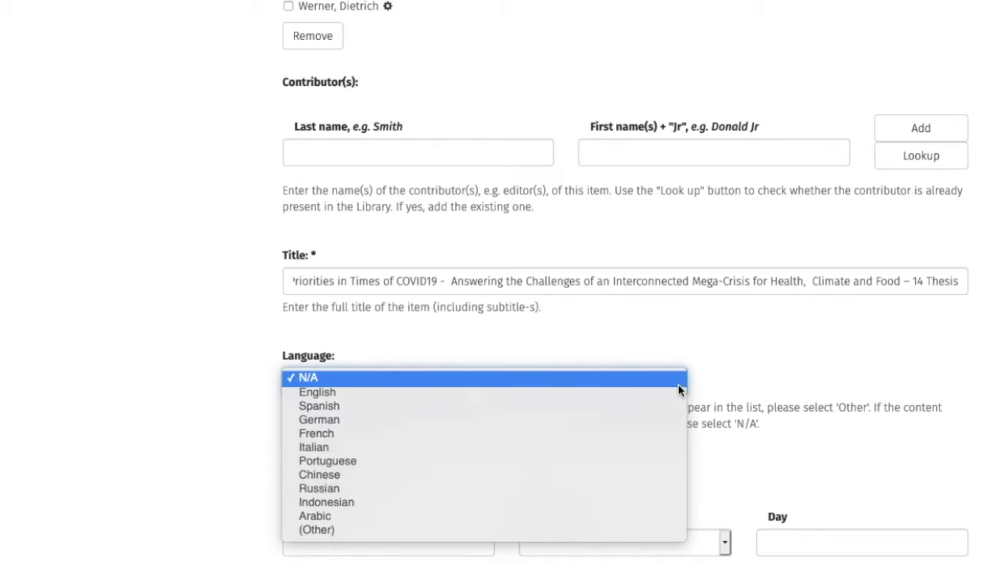
{"action": "left_click", "coordinate": [673, 393]}
{"action": "left_click", "coordinate": [767, 358]}
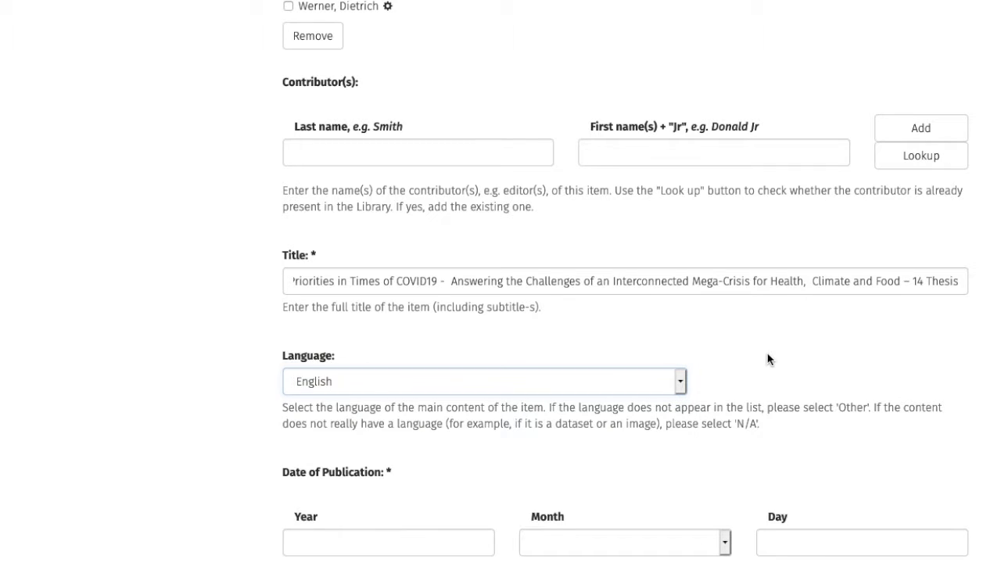
- Enter 2020 as the year of publication, leaving out the month and day
{"action": "scroll", "coordinate": [767, 358], "scroll_direction": "down", "scroll_amount": 2}
{"action": "scroll", "coordinate": [767, 358], "scroll_direction": "down", "scroll_amount": 3}
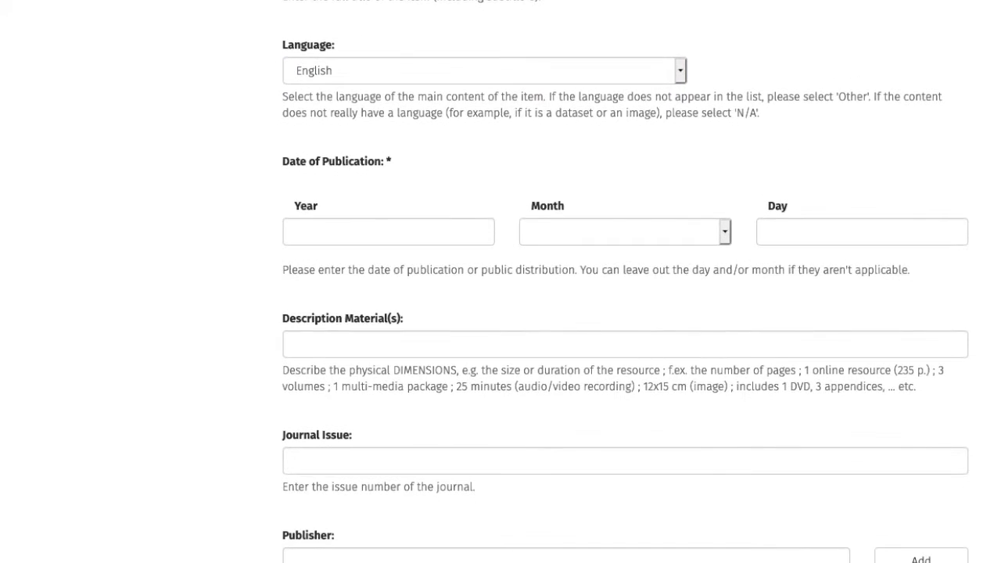
{"action": "left_click", "coordinate": [470, 228]}
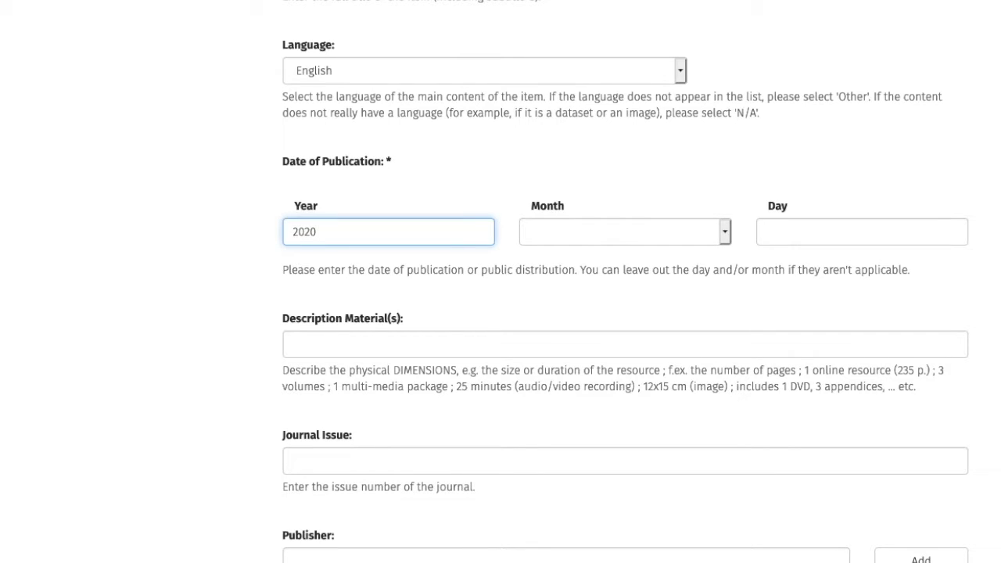
{"action": "left_click", "coordinate": [789, 301]}
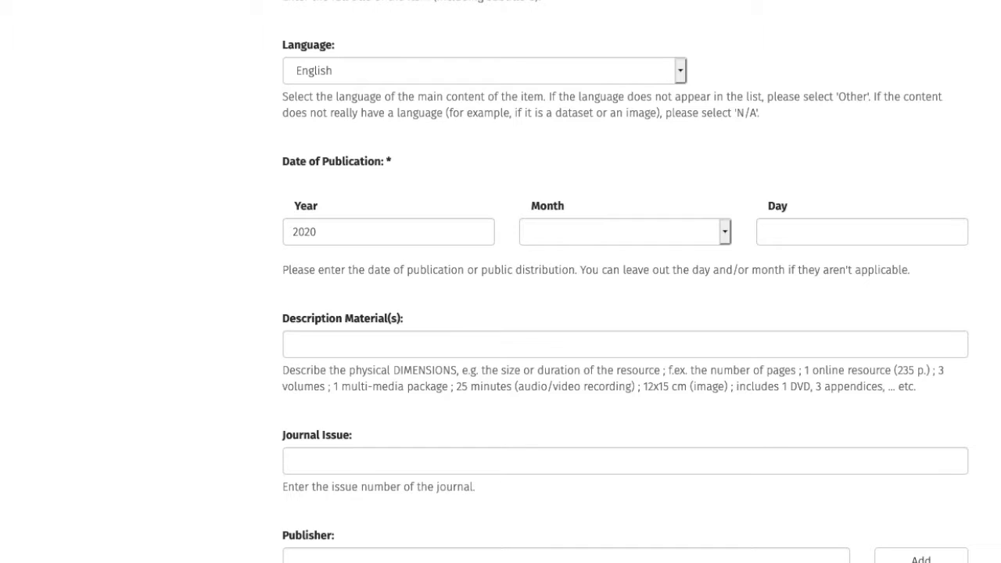
{"action": "scroll", "coordinate": [626, 281], "scroll_direction": "down", "scroll_amount": 3}
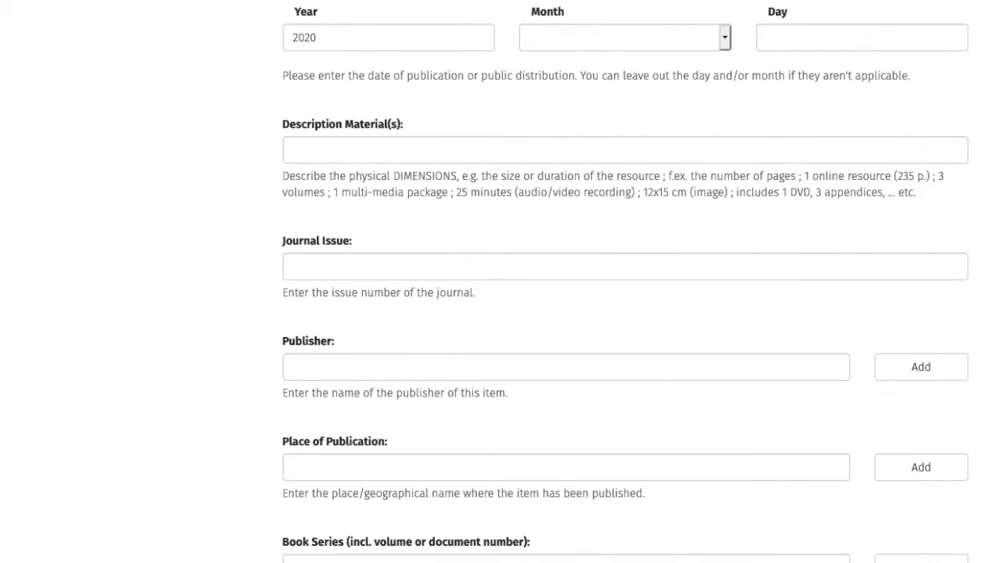
- Describe the item's material as "1 online resource (11 p.)" in the Description Material(s) field
{"action": "left_click", "coordinate": [546, 155]}
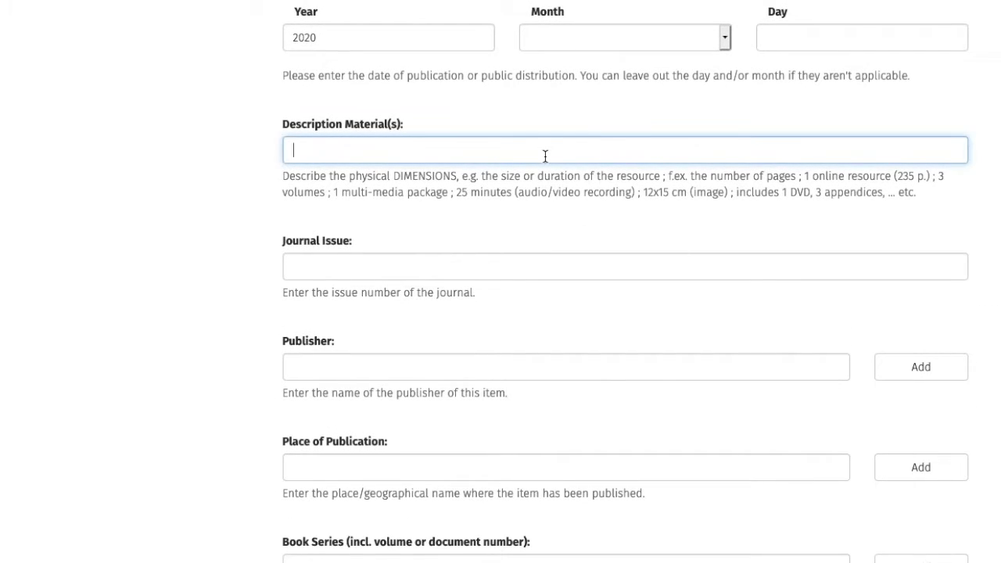
{"action": "type", "text": "1 online resource (11 p."}
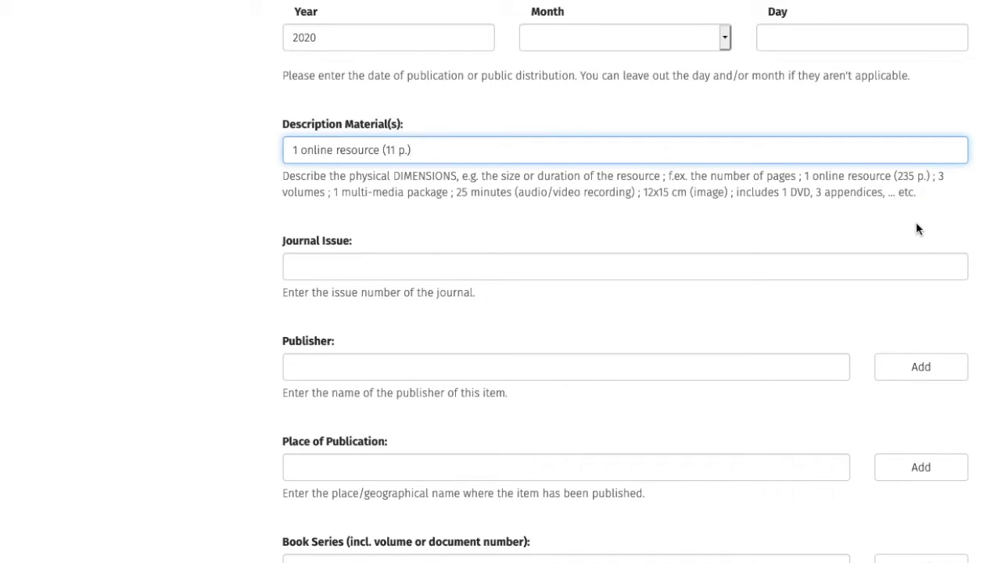
{"action": "left_click", "coordinate": [978, 286]}
- Add the keyword "Covid-19" to the item, leave the abstract empty, and continue to the subjects page
{"action": "scroll", "coordinate": [626, 281], "scroll_direction": "down", "scroll_amount": 3}
{"action": "scroll", "coordinate": [626, 281], "scroll_direction": "down", "scroll_amount": 5}
{"action": "scroll", "coordinate": [626, 281], "scroll_direction": "down", "scroll_amount": 5}
{"action": "scroll", "coordinate": [625, 282], "scroll_direction": "down", "scroll_amount": 2}
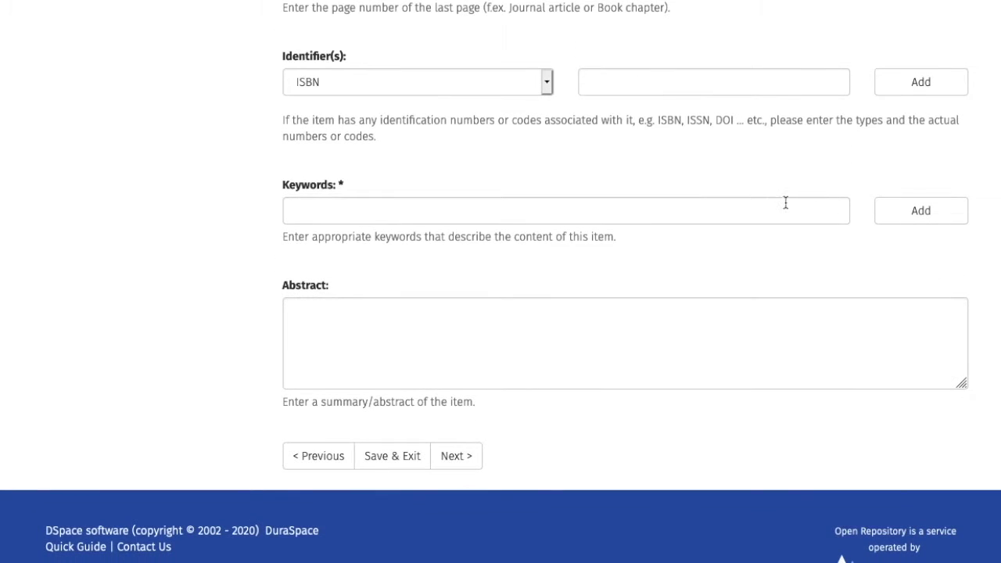
{"action": "left_click", "coordinate": [784, 212]}
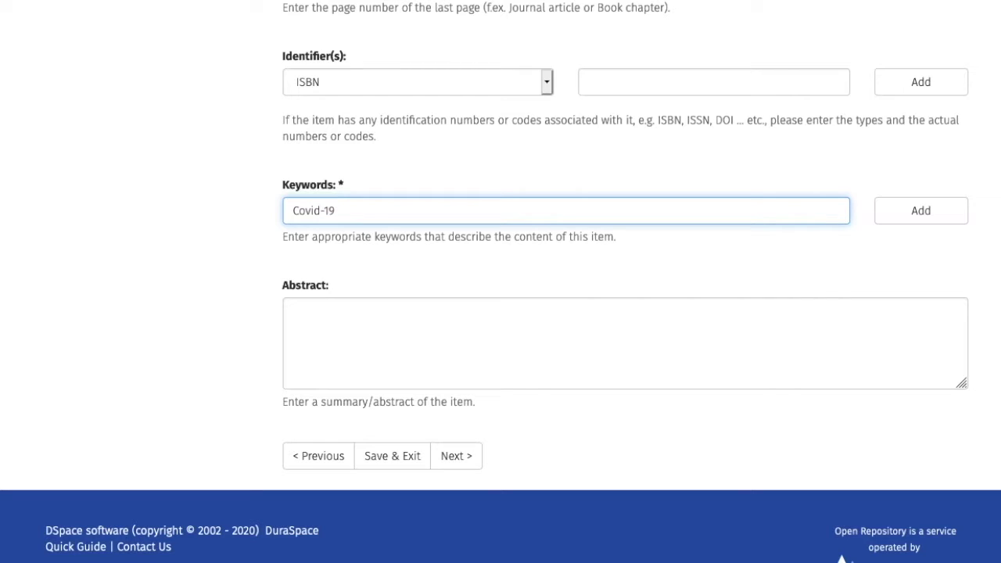
{"action": "left_click", "coordinate": [928, 210]}
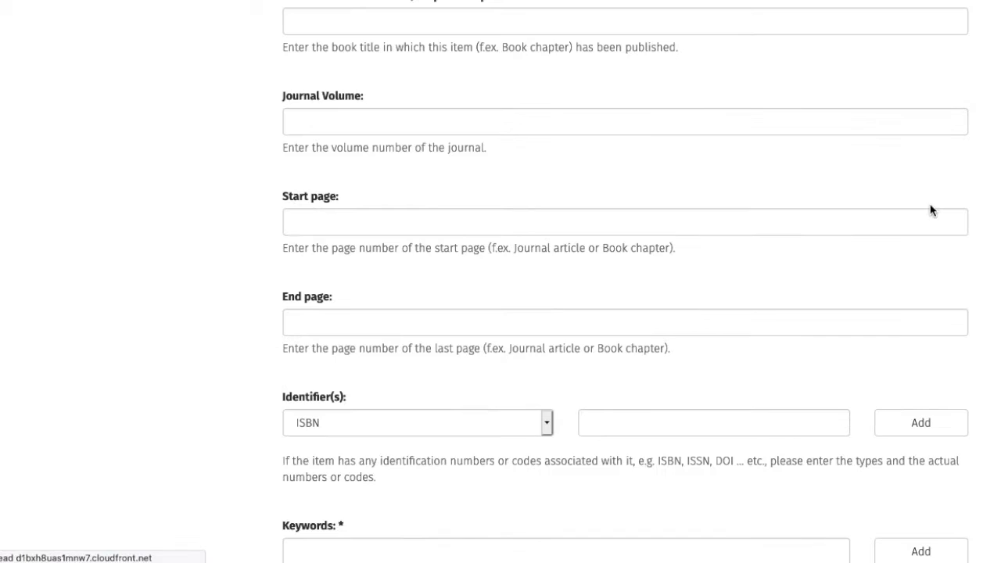
{"action": "scroll", "coordinate": [974, 349], "scroll_direction": "down", "scroll_amount": 3}
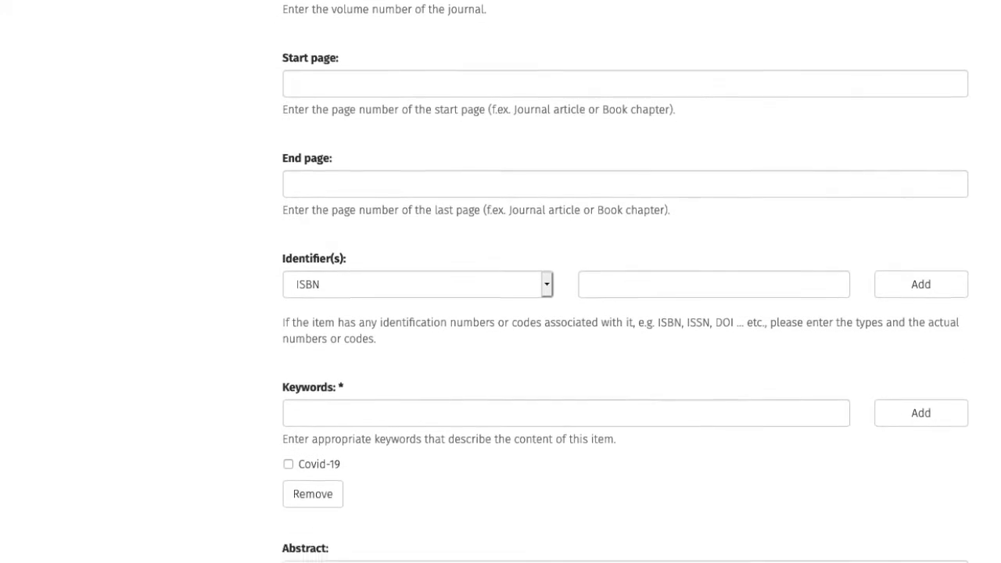
{"action": "scroll", "coordinate": [501, 282], "scroll_direction": "down", "scroll_amount": 2}
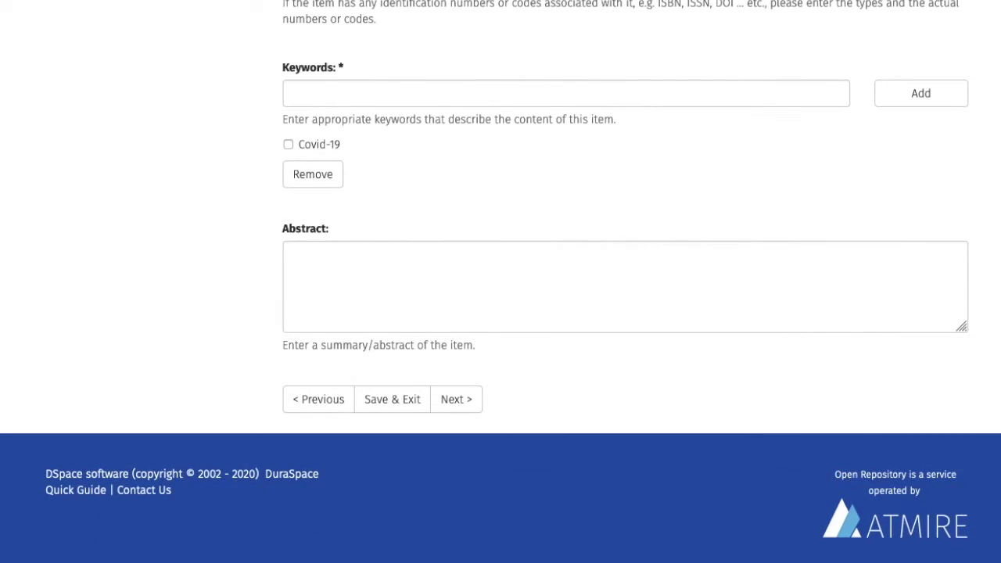
{"action": "left_click", "coordinate": [473, 408]}
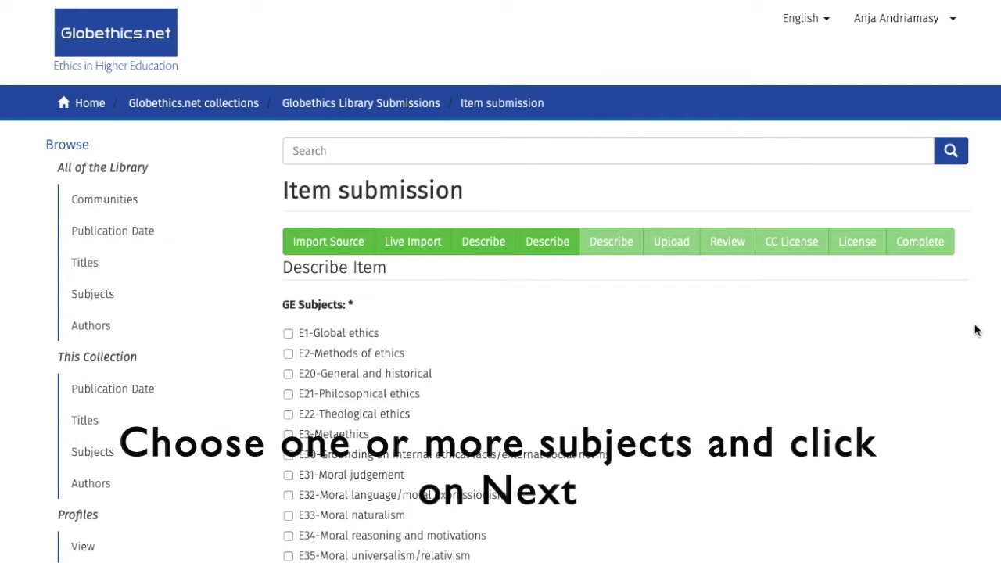
- Select E122-Health ethics as the item's GE subject and continue to the peer-review and copyright page
{"action": "scroll", "coordinate": [975, 331], "scroll_direction": "down", "scroll_amount": 2}
{"action": "scroll", "coordinate": [501, 313], "scroll_direction": "down", "scroll_amount": 2}
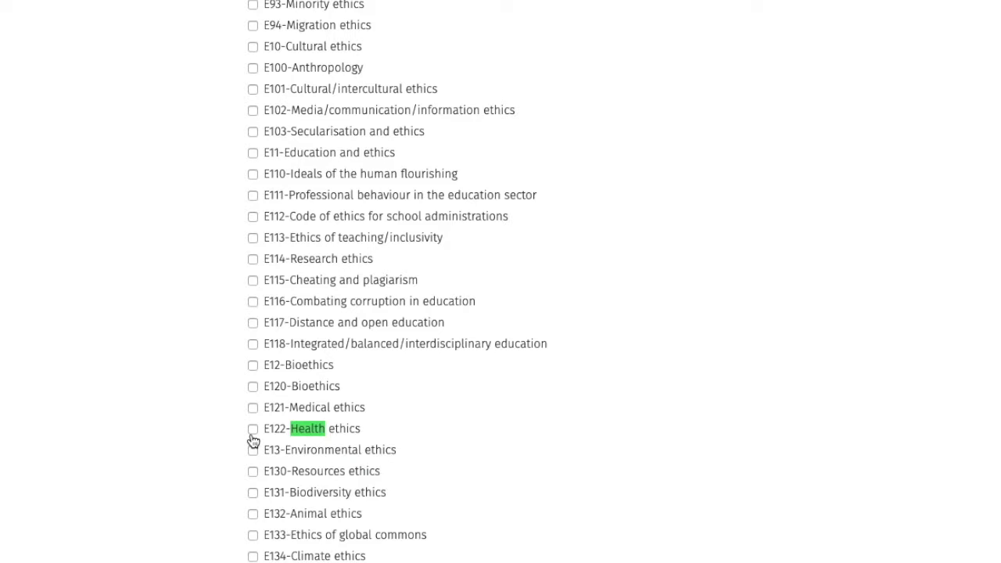
{"action": "left_click", "coordinate": [253, 430]}
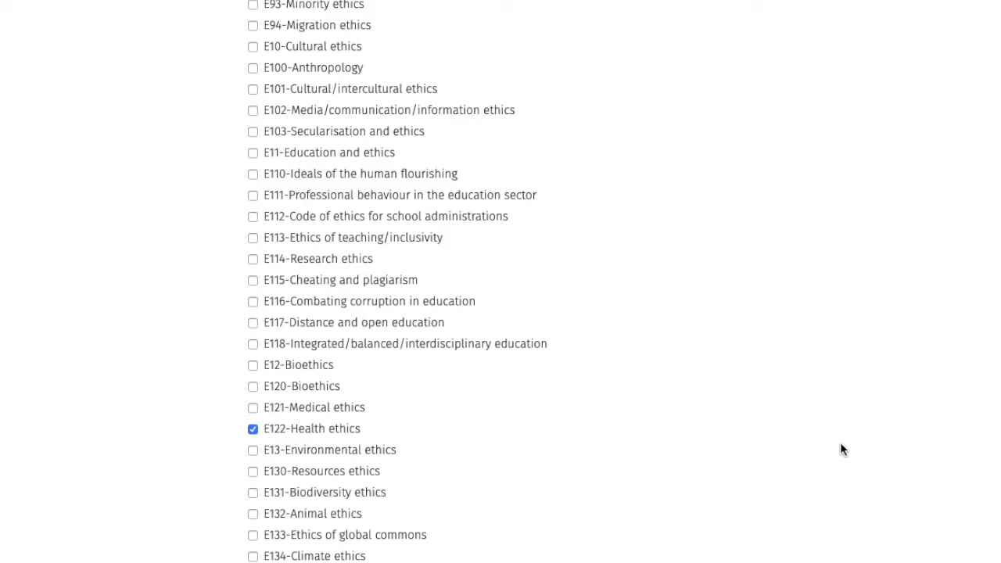
{"action": "scroll", "coordinate": [840, 449], "scroll_direction": "down", "scroll_amount": 5}
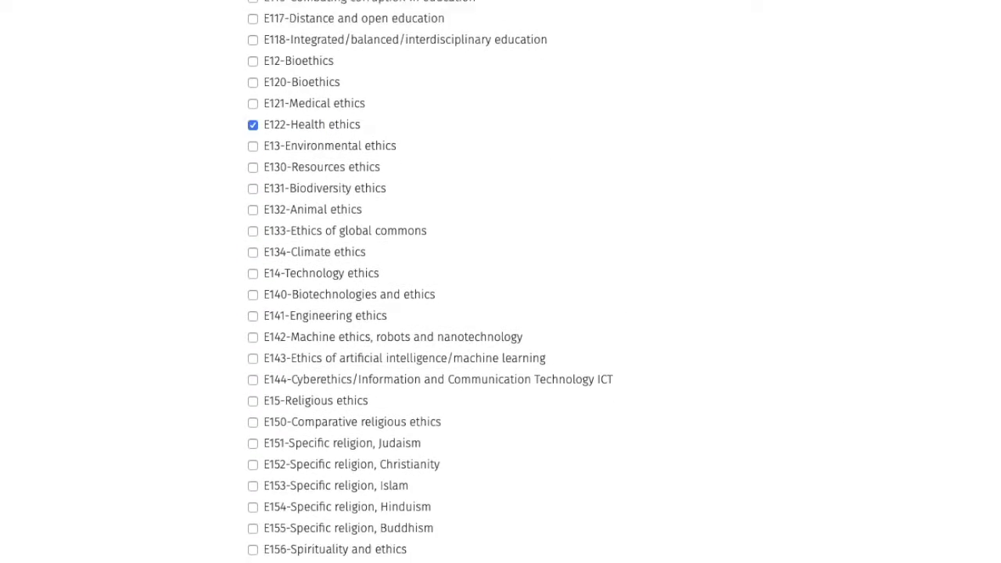
{"action": "scroll", "coordinate": [530, 375], "scroll_direction": "down", "scroll_amount": 10}
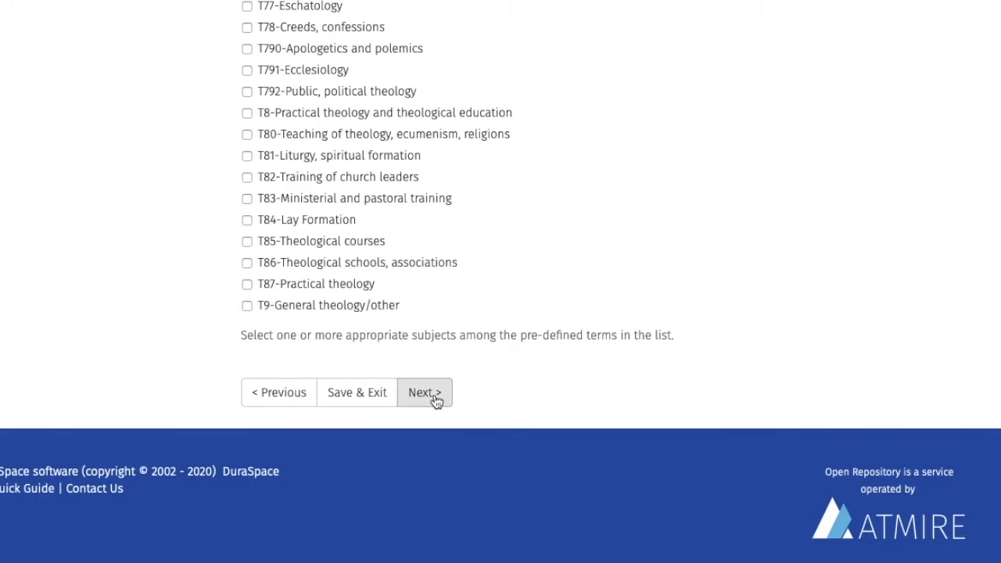
{"action": "left_click", "coordinate": [435, 395]}
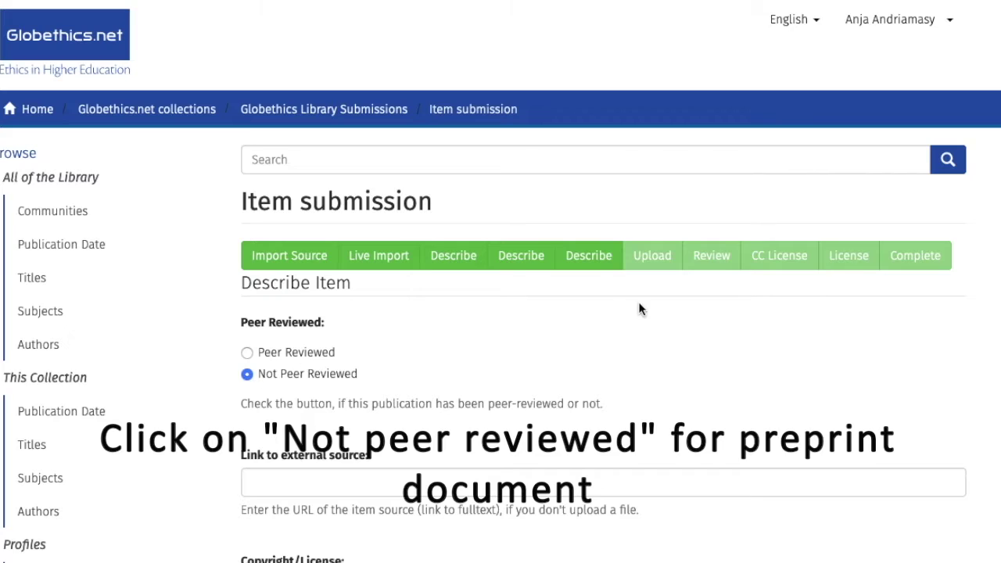
- Keep the item as Not Peer Reviewed, add the copyright statement "All rights reserved", and continue to the file upload page
{"action": "scroll", "coordinate": [645, 306], "scroll_direction": "down", "scroll_amount": 1}
{"action": "scroll", "coordinate": [645, 302], "scroll_direction": "down", "scroll_amount": 3}
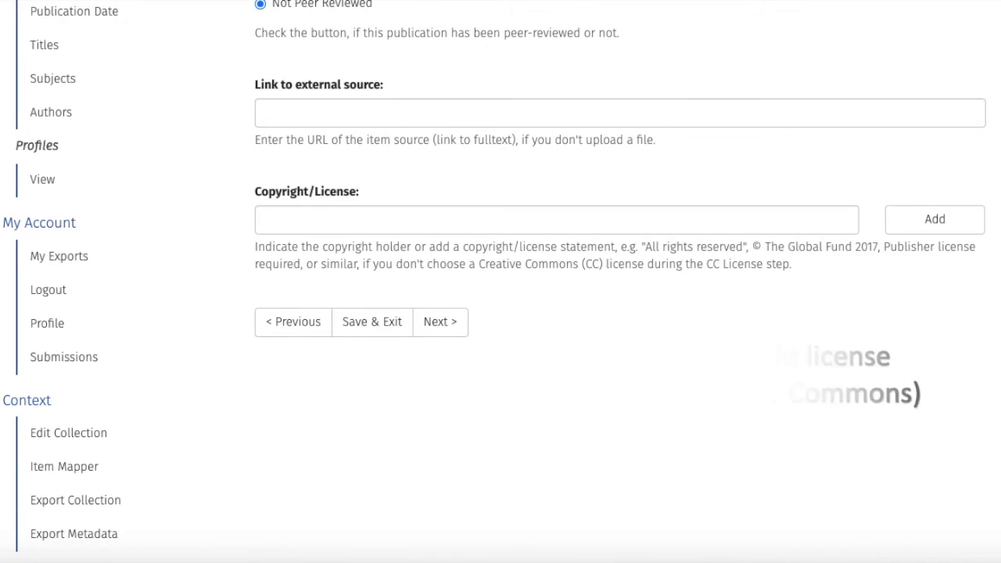
{"action": "type", "text": "Al"}
{"action": "type", "text": "l r"}
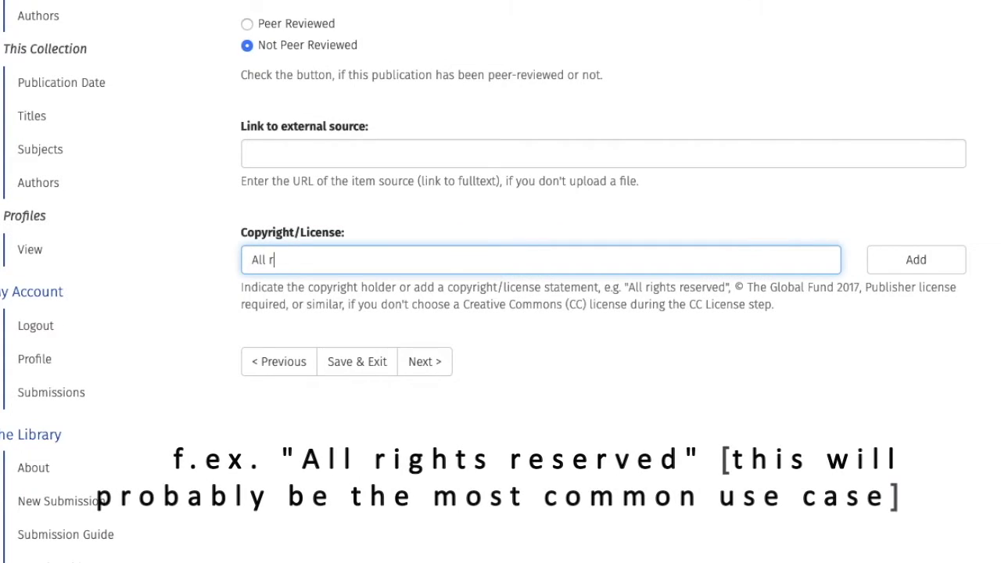
{"action": "type", "text": "ights reserved"}
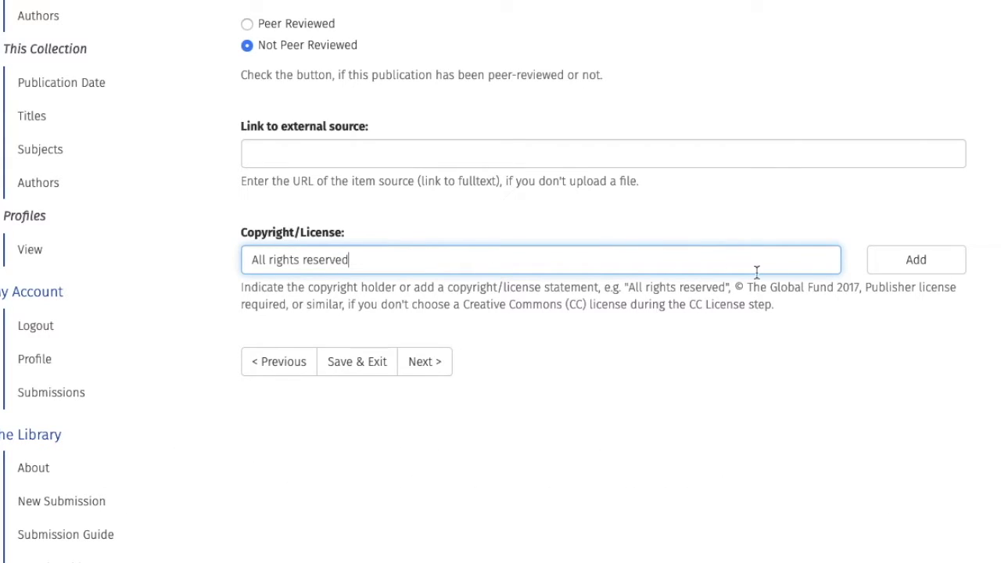
{"action": "left_click", "coordinate": [883, 264]}
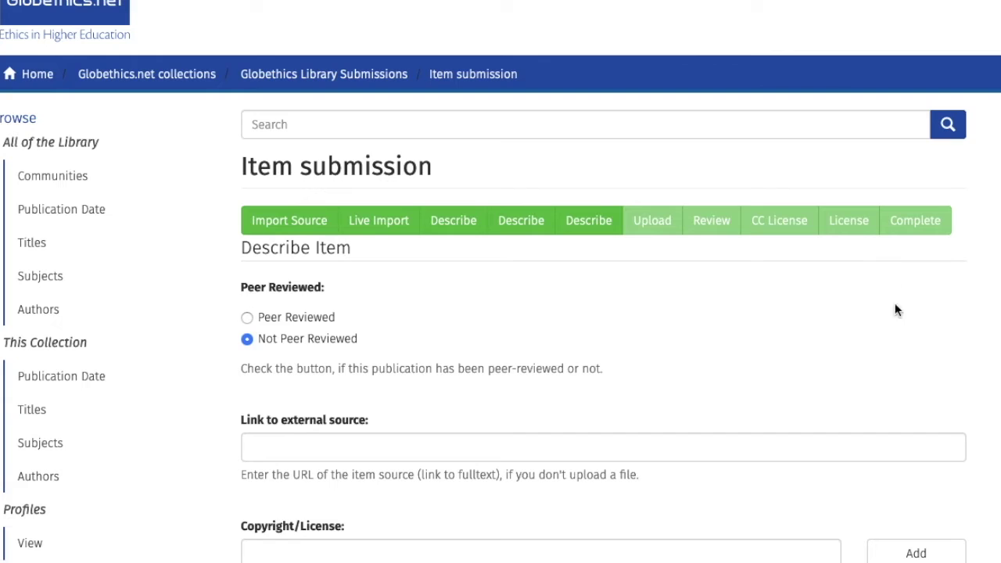
{"action": "scroll", "coordinate": [960, 367], "scroll_direction": "down", "scroll_amount": 5}
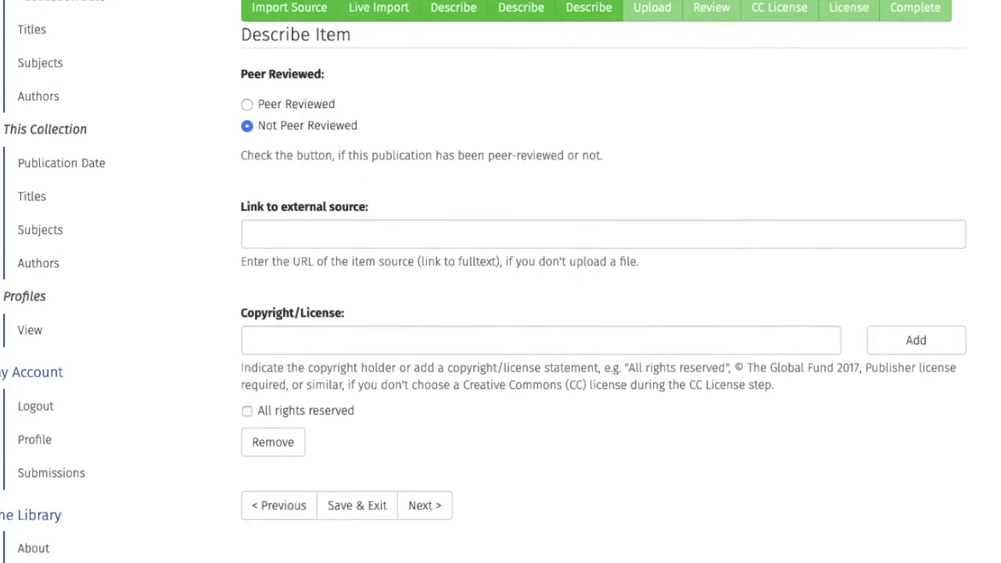
{"action": "scroll", "coordinate": [822, 365], "scroll_direction": "down", "scroll_amount": 1}
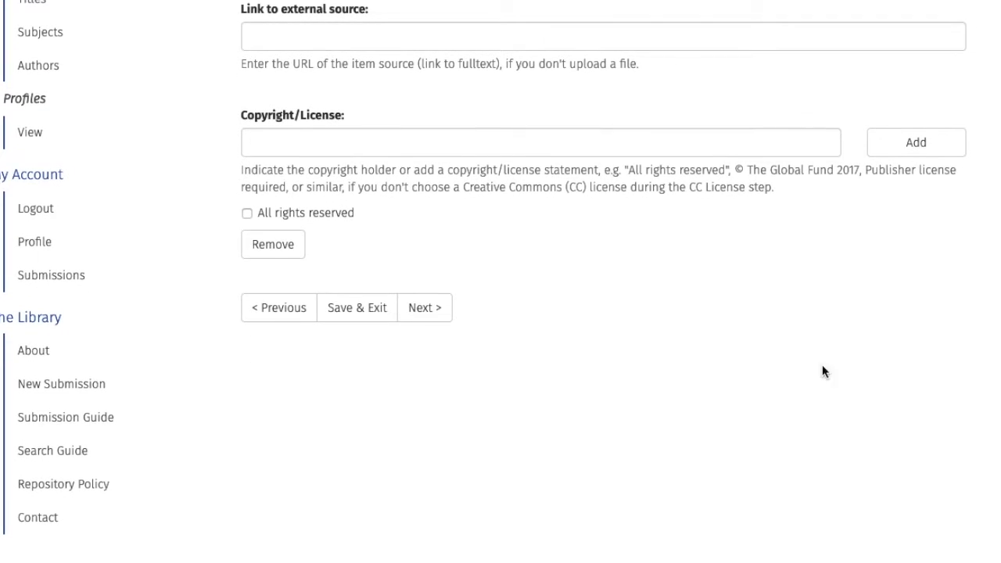
{"action": "left_click", "coordinate": [439, 310]}
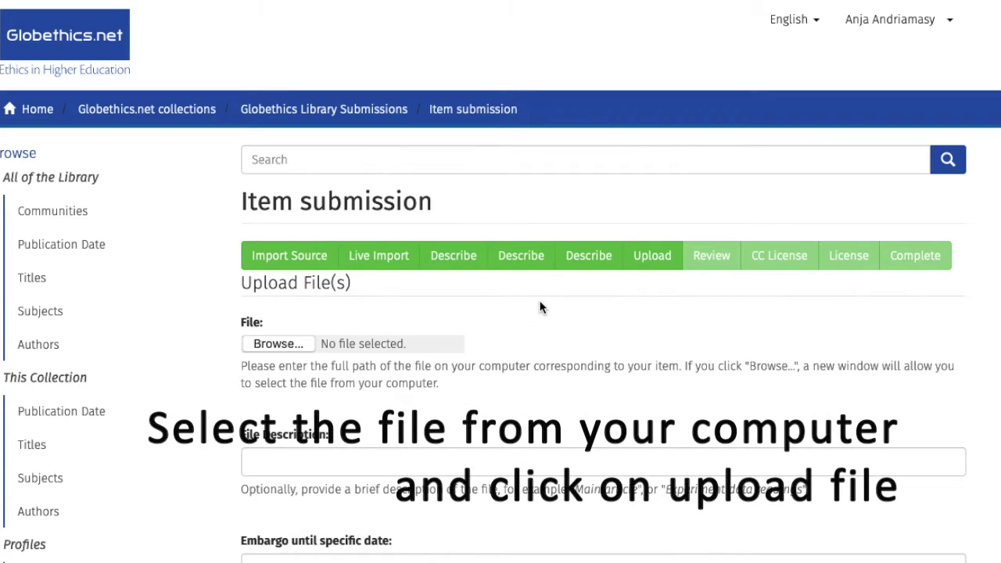
- Upload the "New Global Ethical Priorities in Times of COVID19" article PDF from the Desktop and continue to the submission review
{"action": "left_click", "coordinate": [295, 343]}
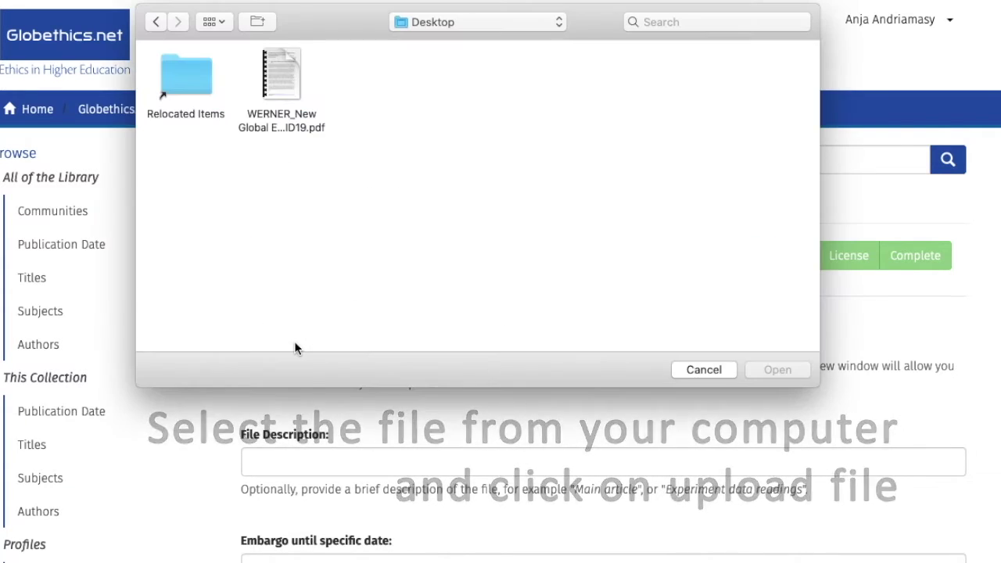
{"action": "double_click", "coordinate": [274, 118]}
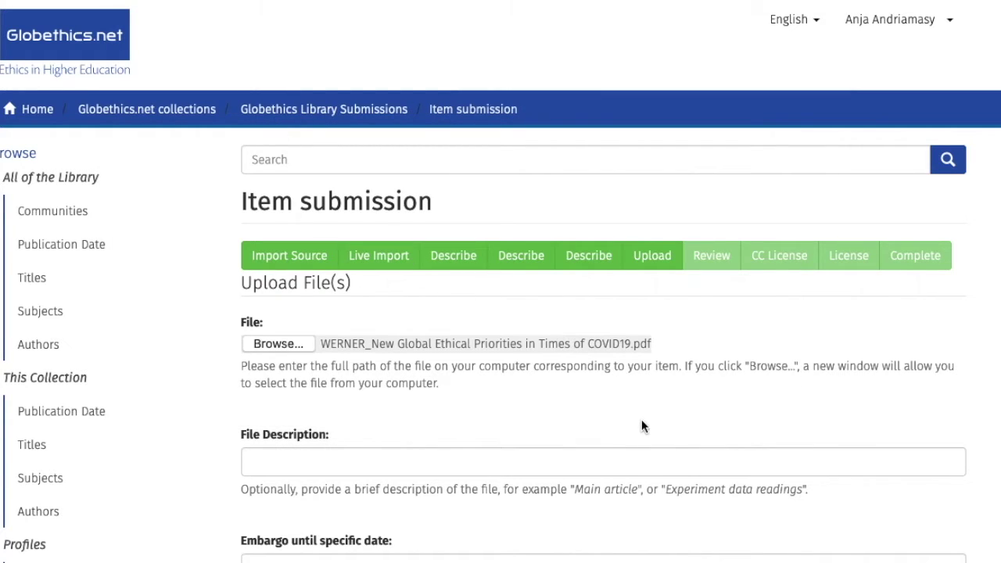
{"action": "scroll", "coordinate": [643, 427], "scroll_direction": "down", "scroll_amount": 6}
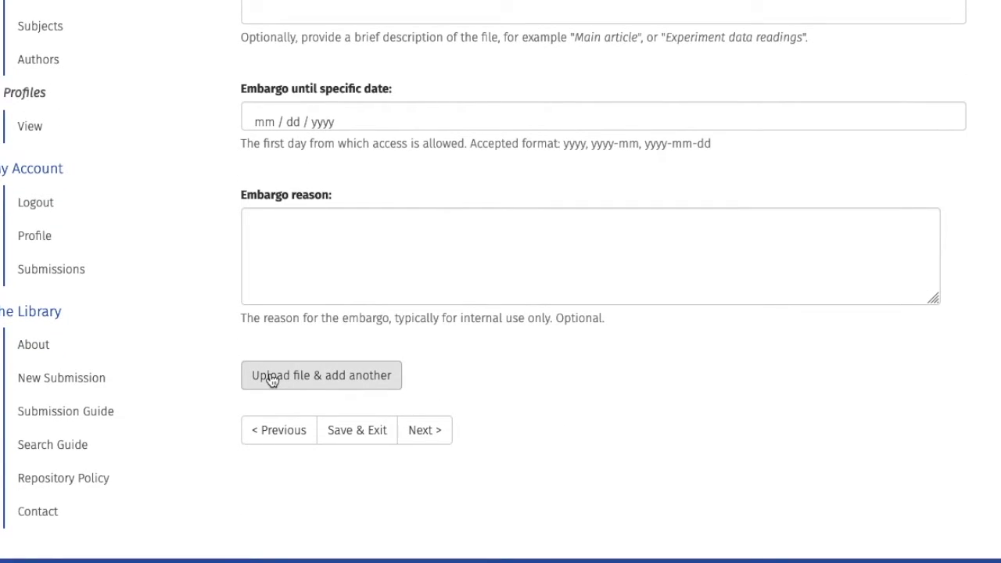
{"action": "left_click", "coordinate": [272, 380]}
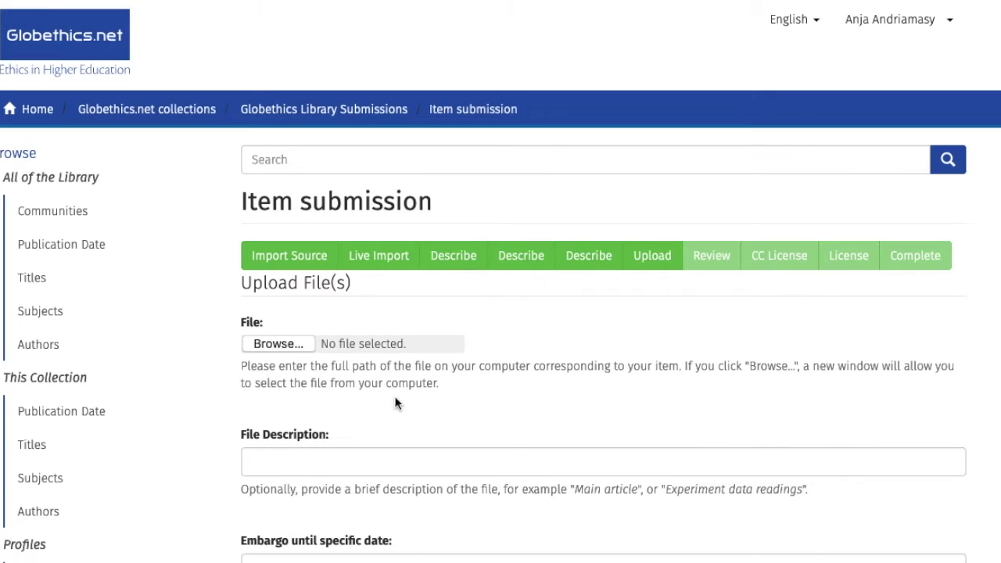
{"action": "scroll", "coordinate": [613, 443], "scroll_direction": "down", "scroll_amount": 6}
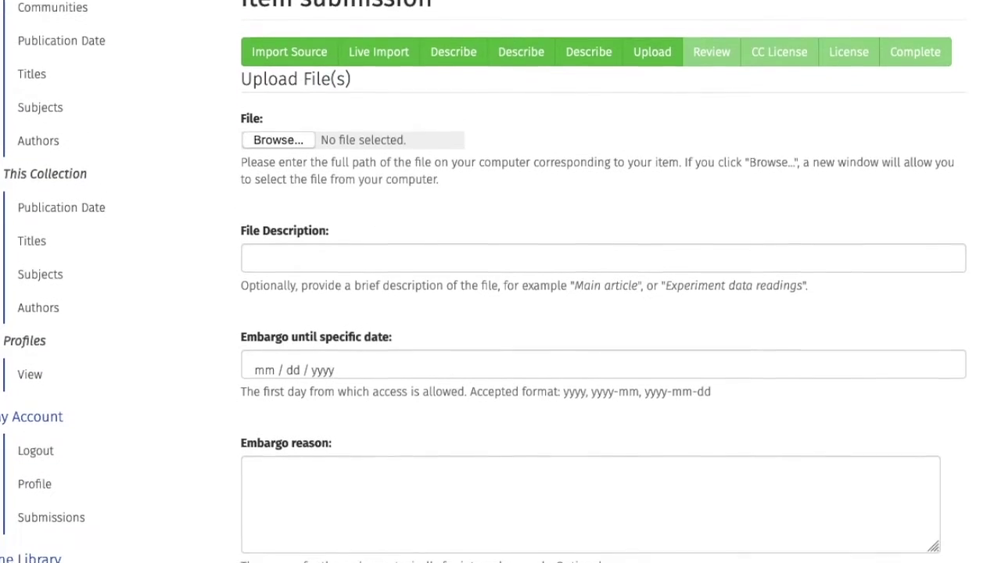
{"action": "scroll", "coordinate": [484, 282], "scroll_direction": "down", "scroll_amount": 3}
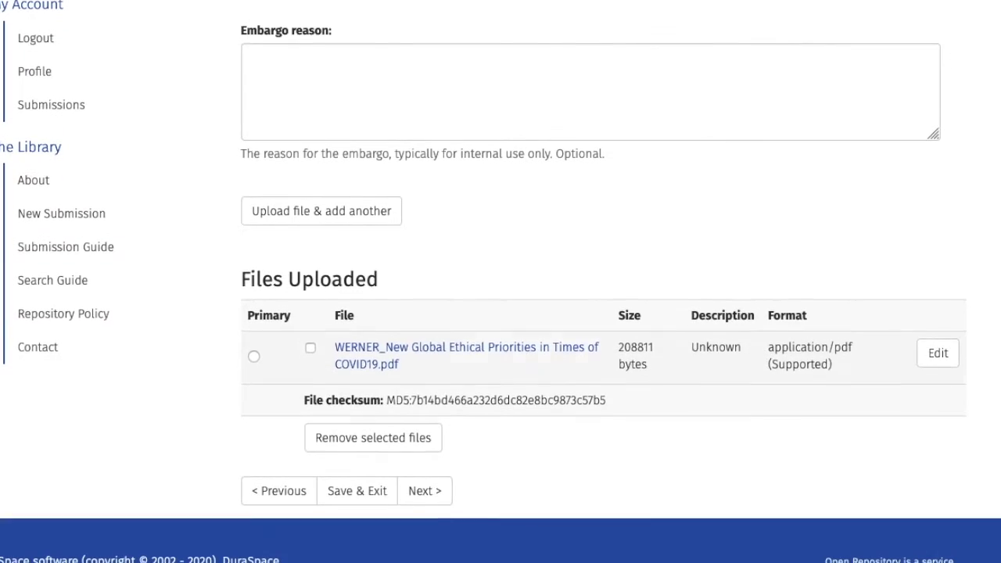
{"action": "left_click", "coordinate": [436, 497]}
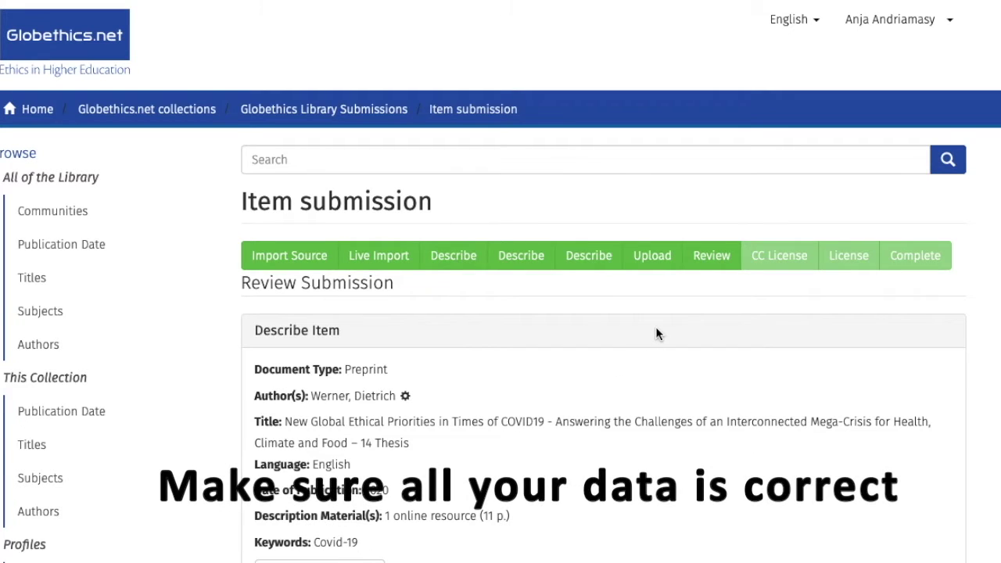
- Check the reviewed data, reopen the GE Subjects section for correction, and add E13-Environmental ethics as a subject
{"action": "scroll", "coordinate": [655, 326], "scroll_direction": "down", "scroll_amount": 5}
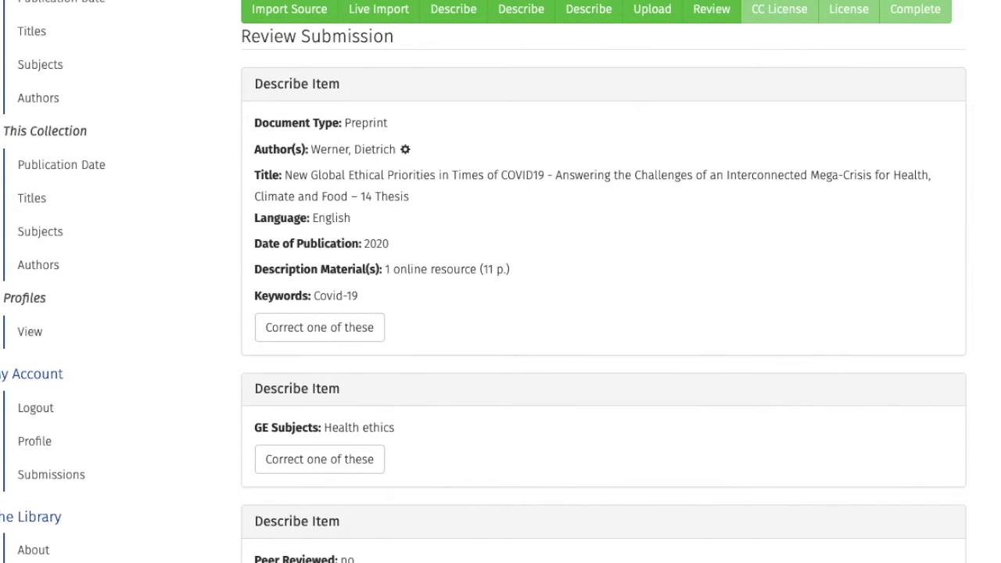
{"action": "scroll", "coordinate": [501, 313], "scroll_direction": "down", "scroll_amount": 3}
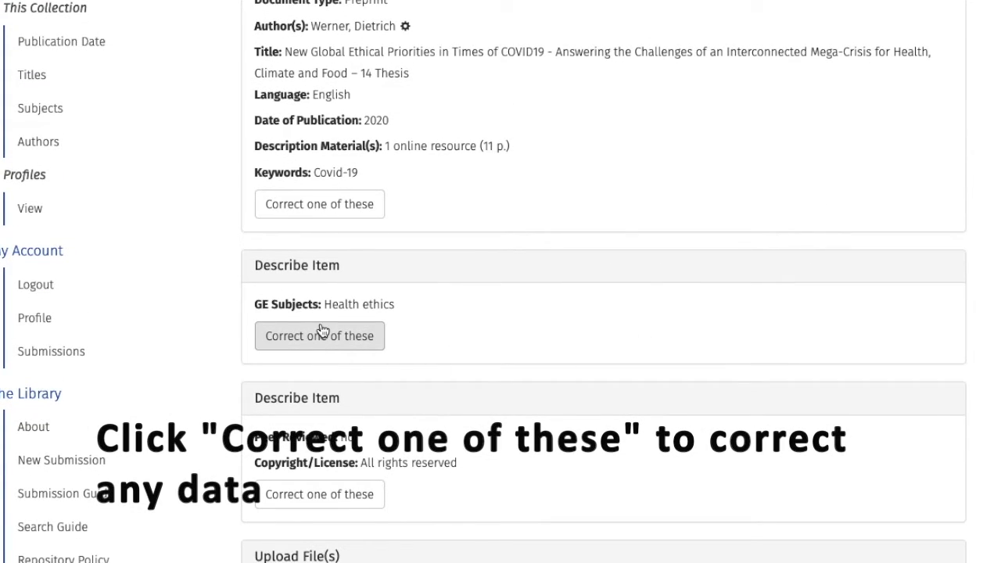
{"action": "left_click", "coordinate": [321, 336]}
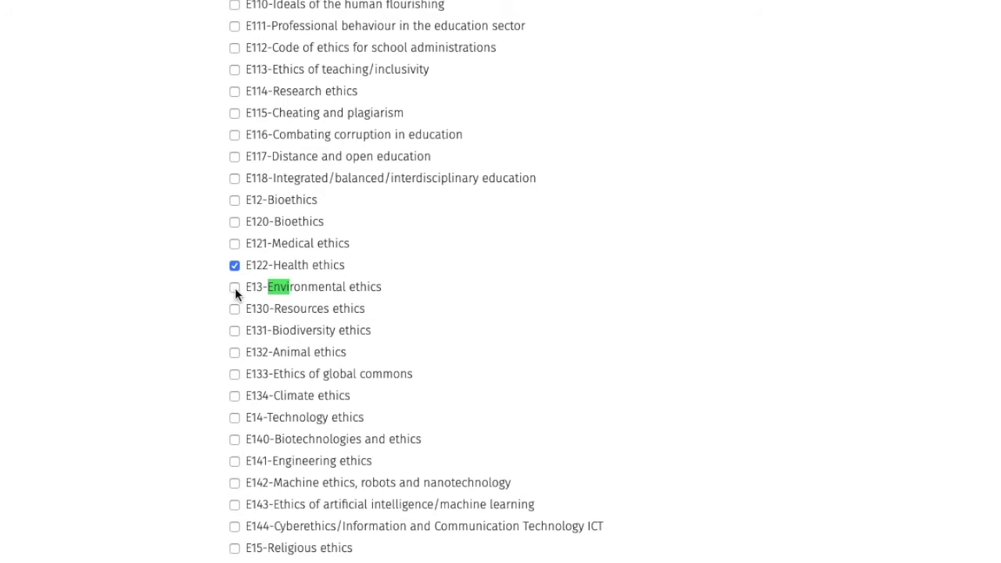
{"action": "left_click", "coordinate": [235, 288]}
{"action": "left_click", "coordinate": [736, 376]}
- Continue from the GE Subjects list through the peer-review/copyright and file upload pages, keeping their entries, back to the submission review
{"action": "scroll", "coordinate": [733, 375], "scroll_direction": "down", "scroll_amount": 20}
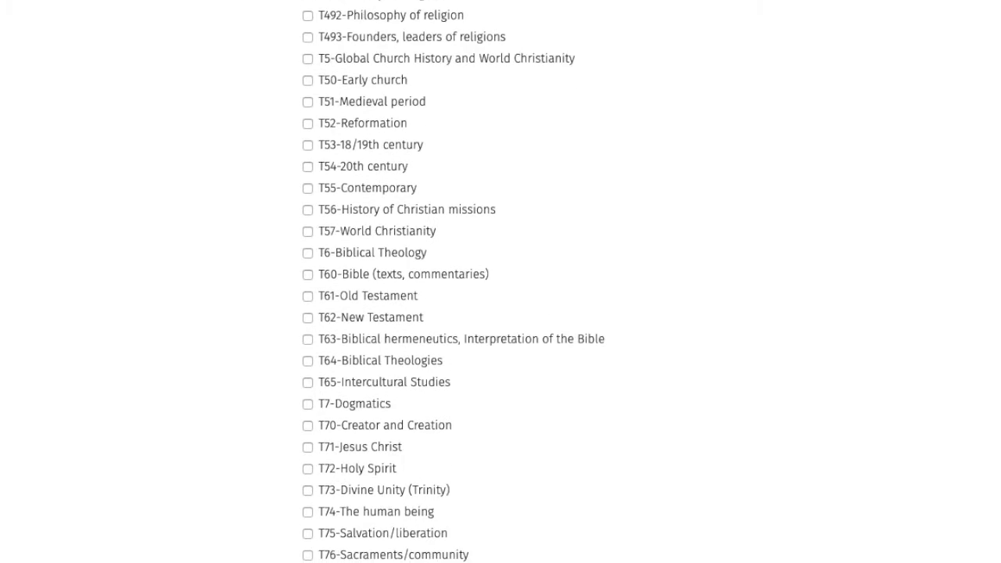
{"action": "scroll", "coordinate": [500, 282], "scroll_direction": "down", "scroll_amount": 5}
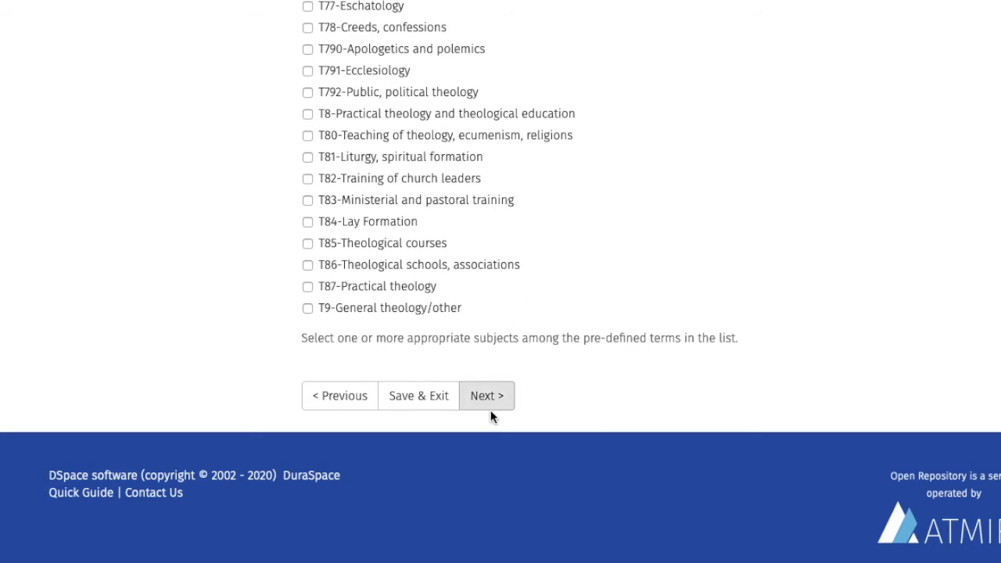
{"action": "left_click", "coordinate": [495, 404]}
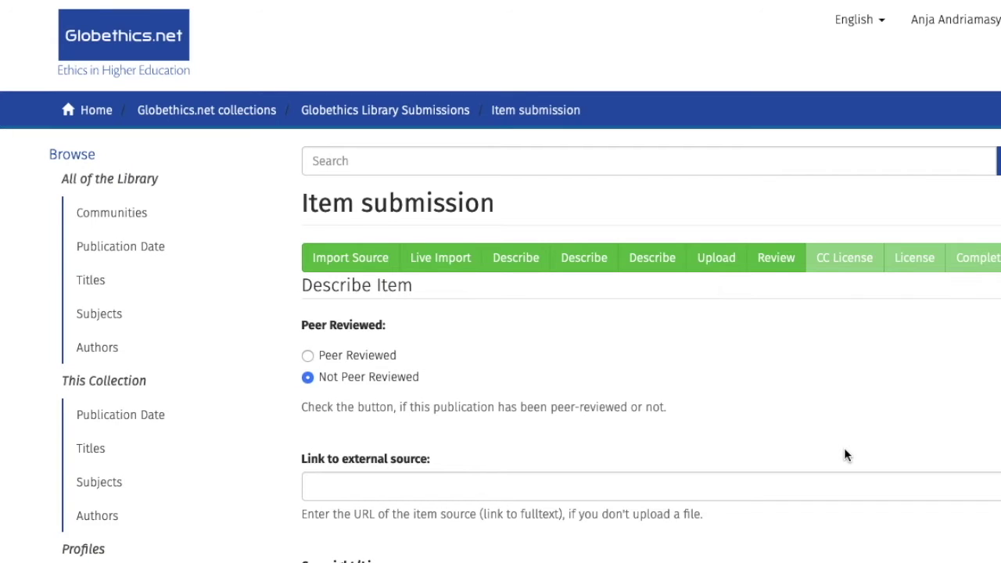
{"action": "scroll", "coordinate": [845, 455], "scroll_direction": "down", "scroll_amount": 5}
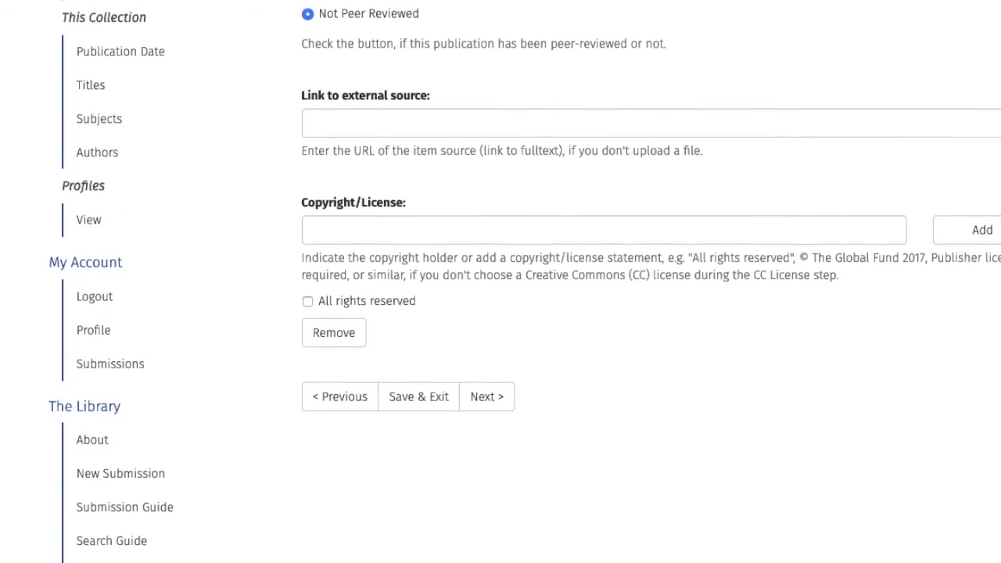
{"action": "left_click", "coordinate": [505, 390]}
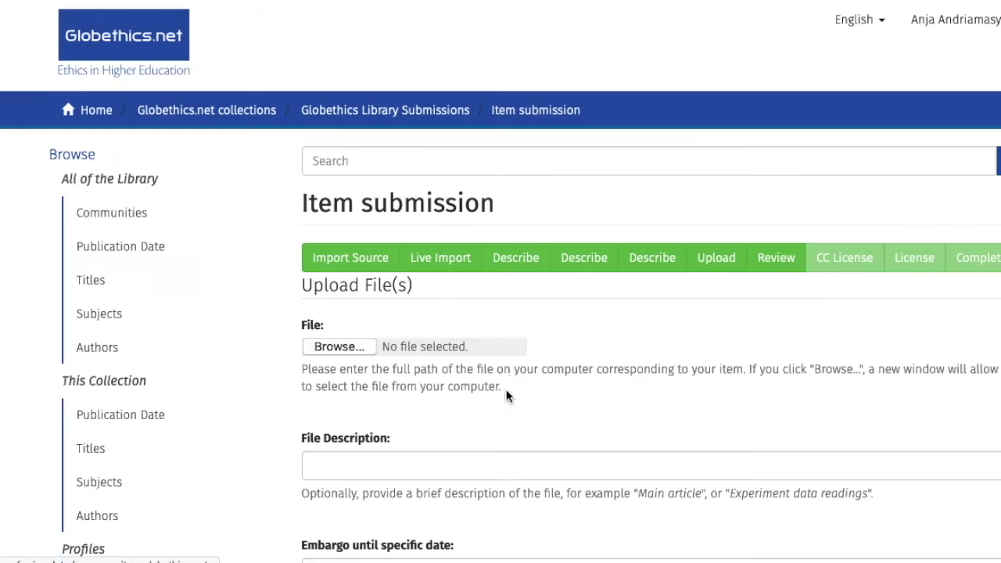
{"action": "scroll", "coordinate": [834, 415], "scroll_direction": "down", "scroll_amount": 5}
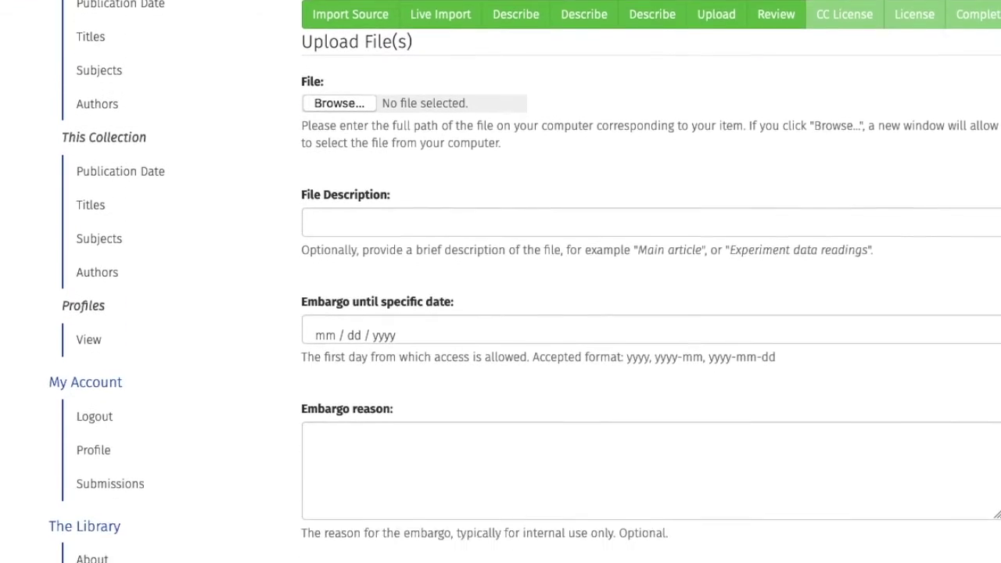
{"action": "scroll", "coordinate": [731, 396], "scroll_direction": "down", "scroll_amount": 4}
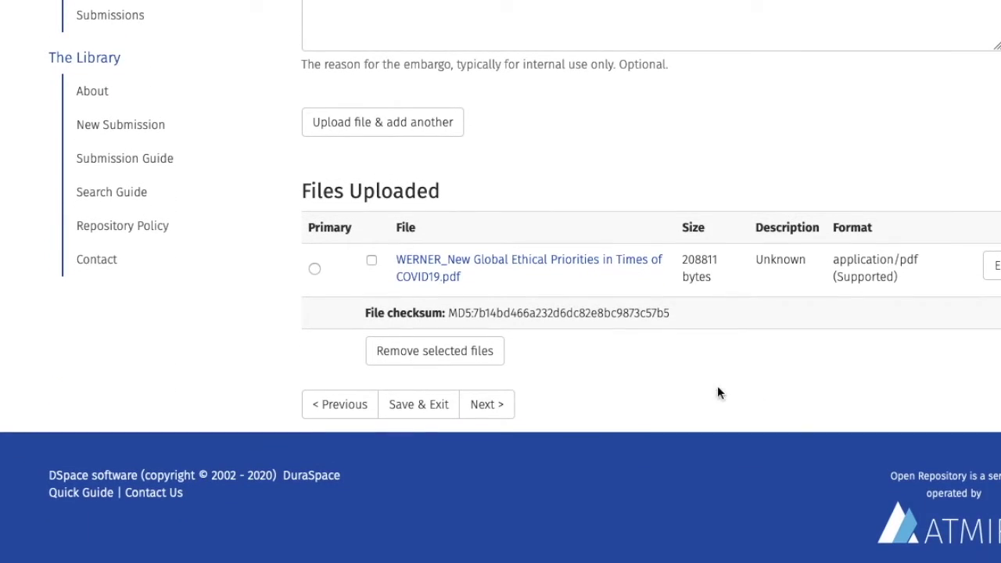
{"action": "left_click", "coordinate": [506, 405]}
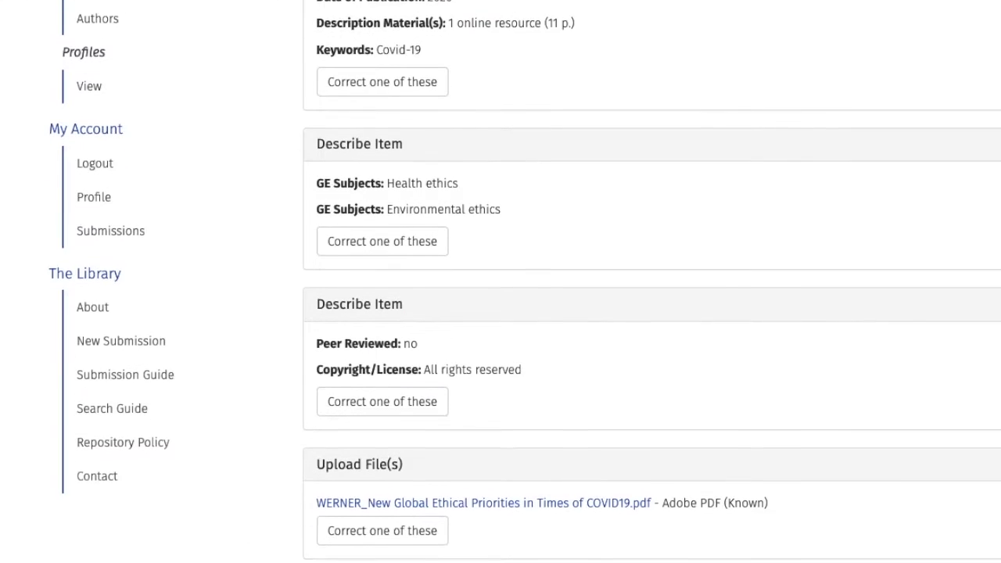
- Accept the reviewed data, choose No Creative Commons License as the license type, and continue to the distribution license
{"action": "scroll", "coordinate": [653, 282], "scroll_direction": "down", "scroll_amount": 3}
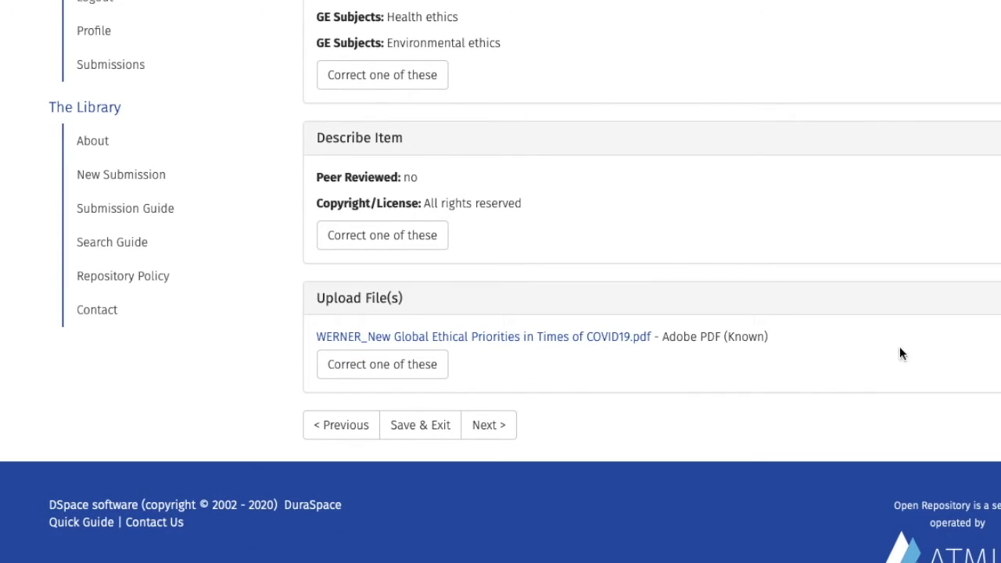
{"action": "left_click", "coordinate": [499, 430]}
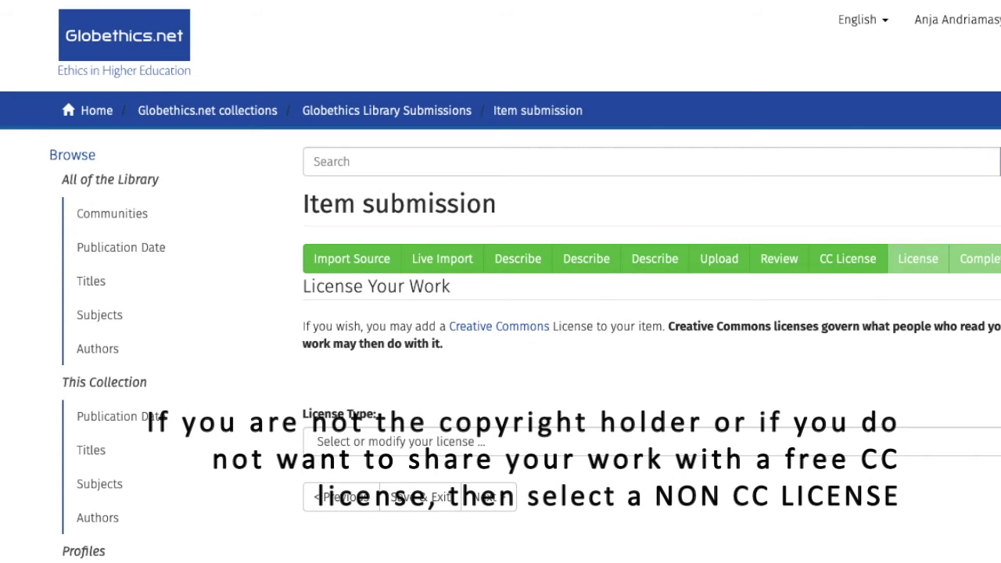
{"action": "left_click", "coordinate": [683, 441]}
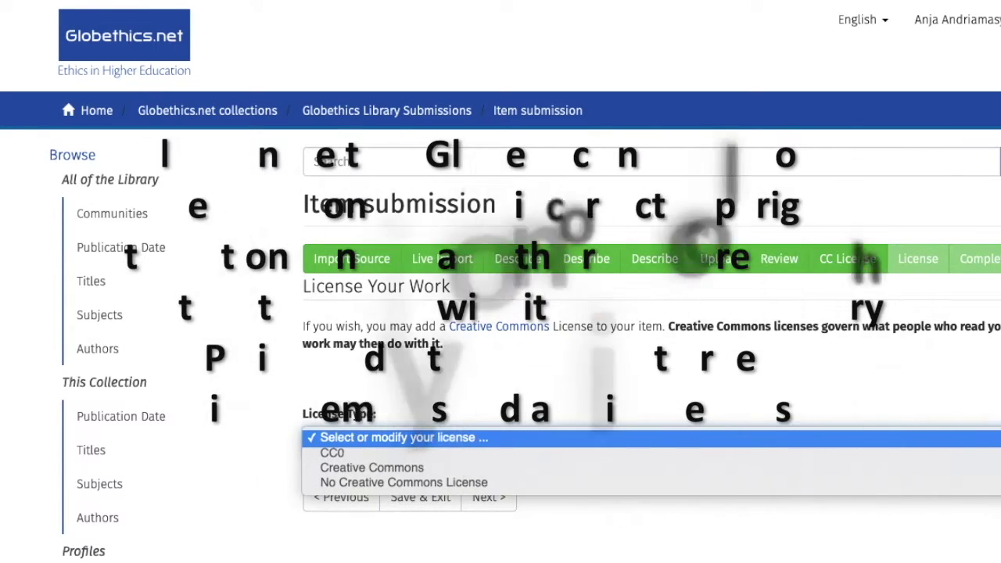
{"action": "left_click", "coordinate": [899, 483]}
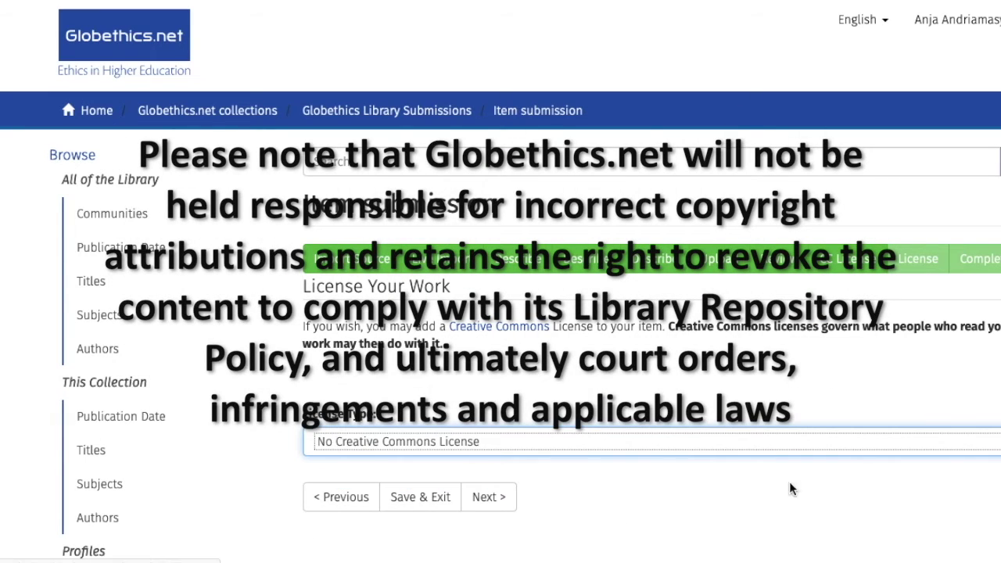
{"action": "left_click", "coordinate": [488, 541]}
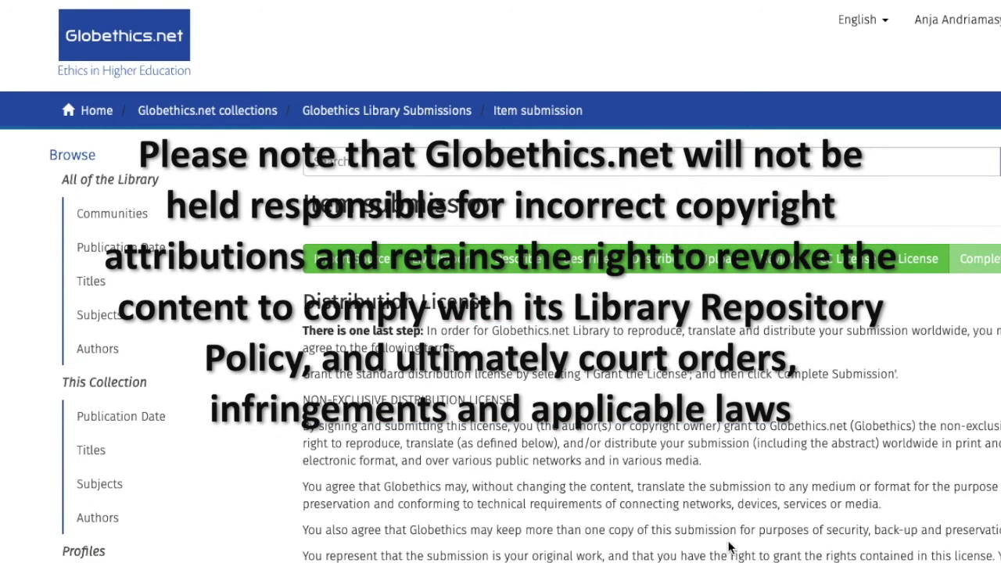
- Grant the non-exclusive distribution license and complete the submission
{"action": "scroll", "coordinate": [649, 329], "scroll_direction": "down", "scroll_amount": 6}
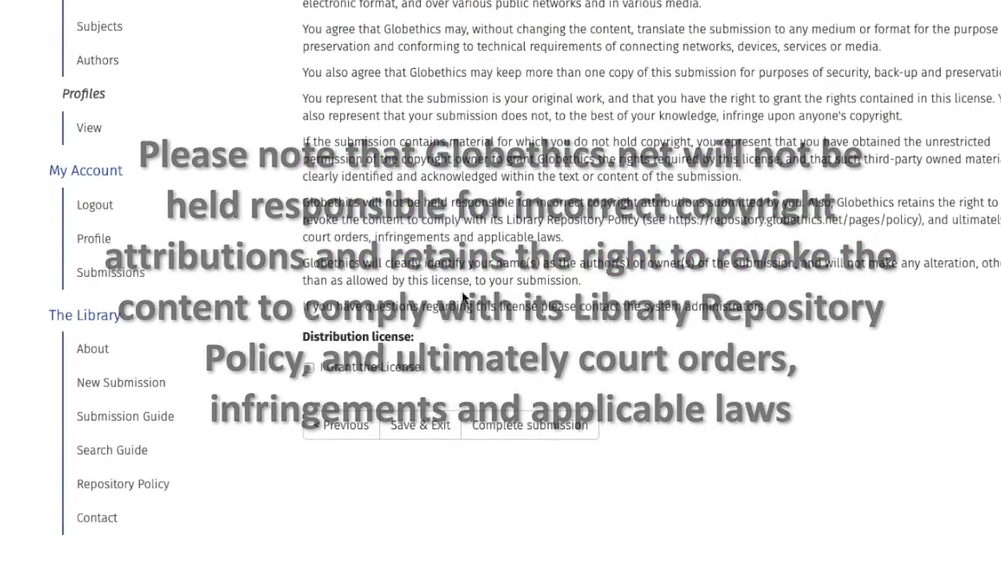
{"action": "left_click", "coordinate": [308, 368]}
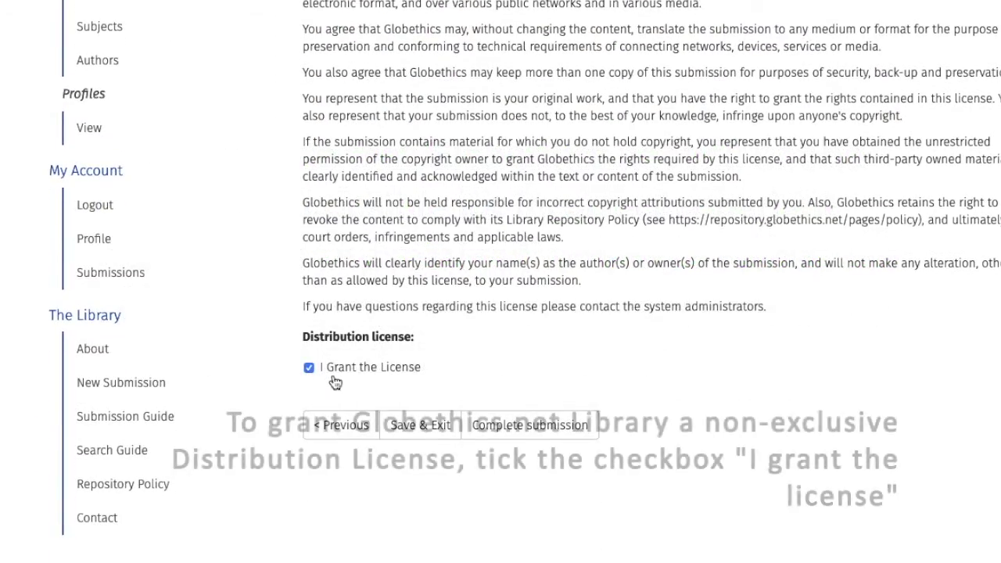
{"action": "left_click", "coordinate": [516, 434]}
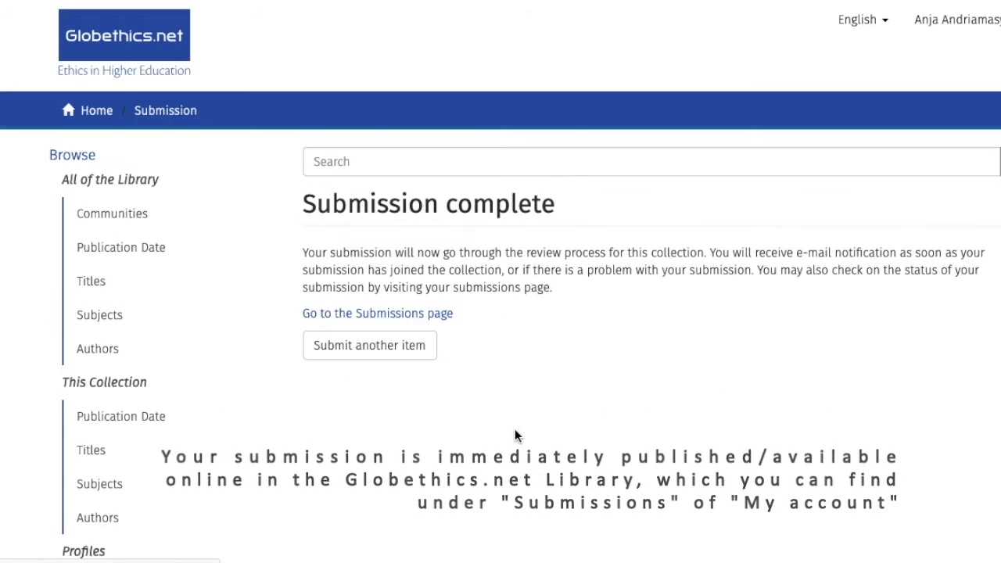
- Go to the Submissions page and open the archived item "New Global Ethical Priorities in Times of COVID19"
{"action": "left_click", "coordinate": [432, 317]}
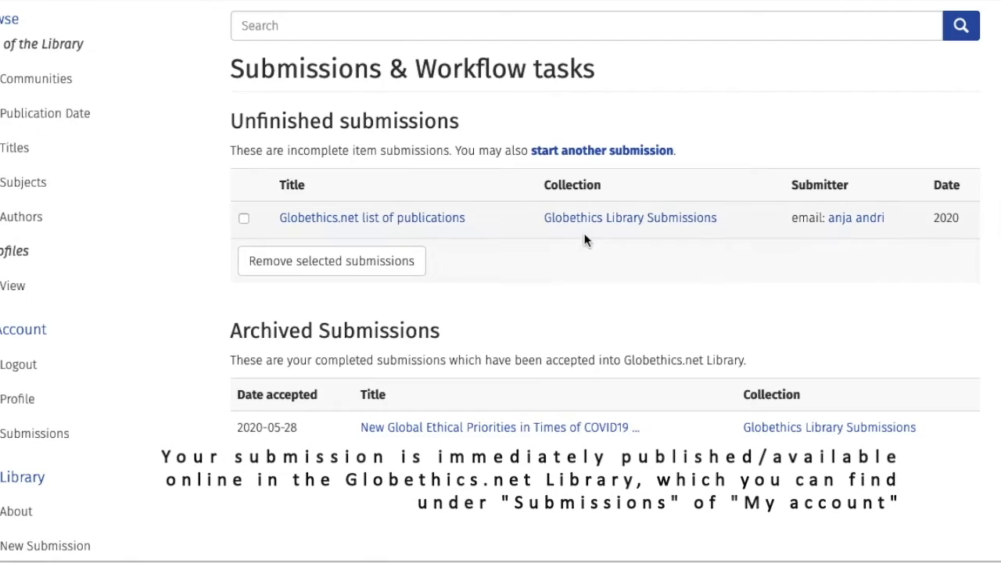
{"action": "left_click", "coordinate": [553, 439]}
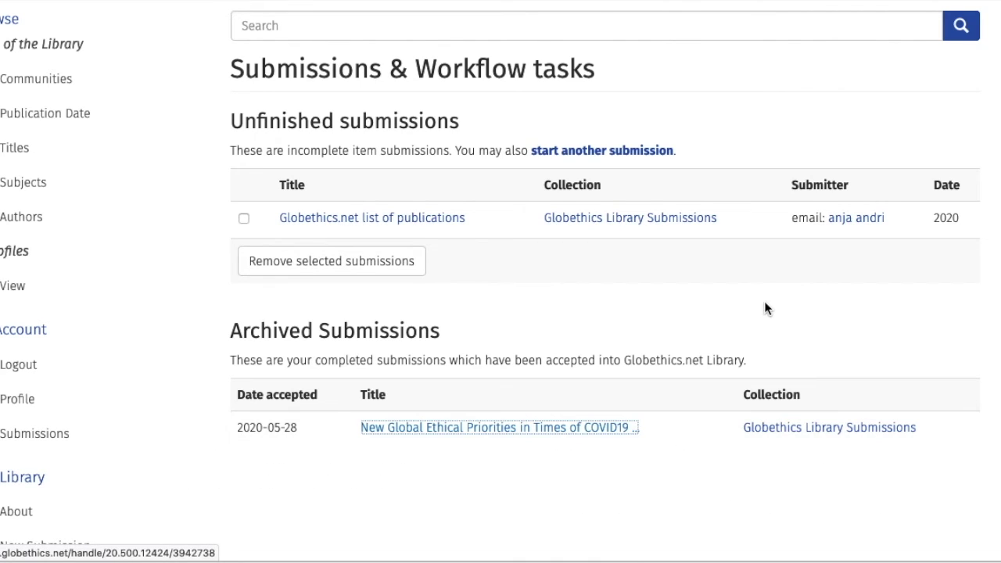